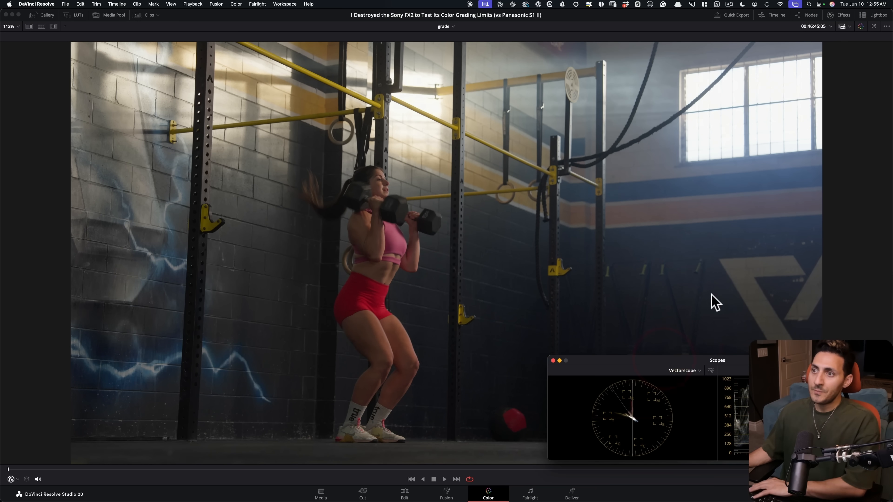
# Compare the Sony FX2 and Panasonic S1 II gym shots in the enlarged viewer, returning to the Sony clip in the normal layout.
pyautogui.press('Down')
pyautogui.press('Up')
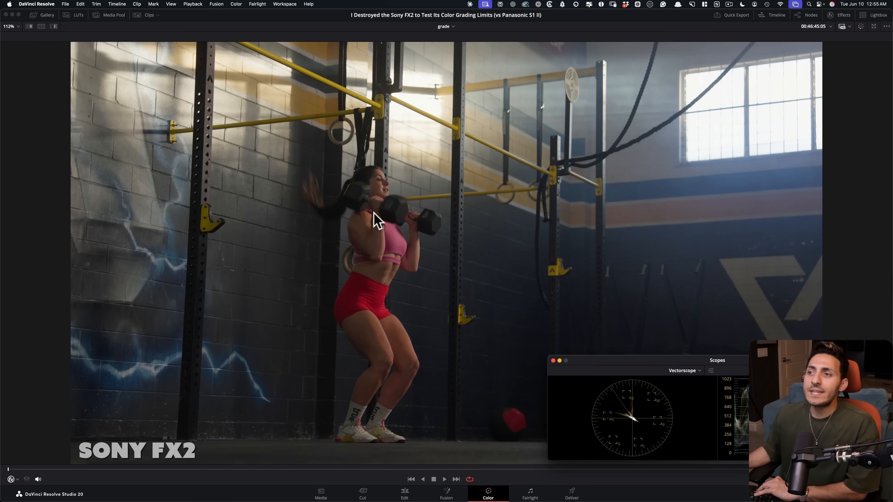
pyautogui.press('Down')
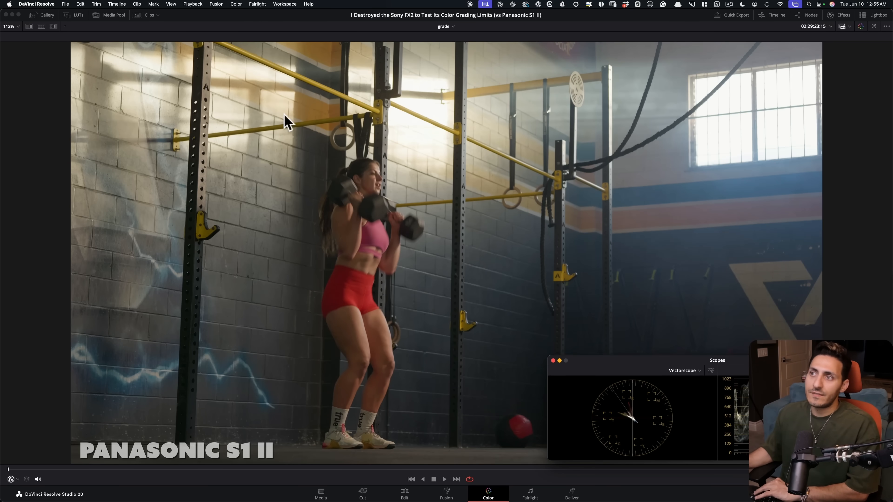
pyautogui.press('Up')
pyautogui.press('Down')
pyautogui.press('Up')
pyautogui.press('Down')
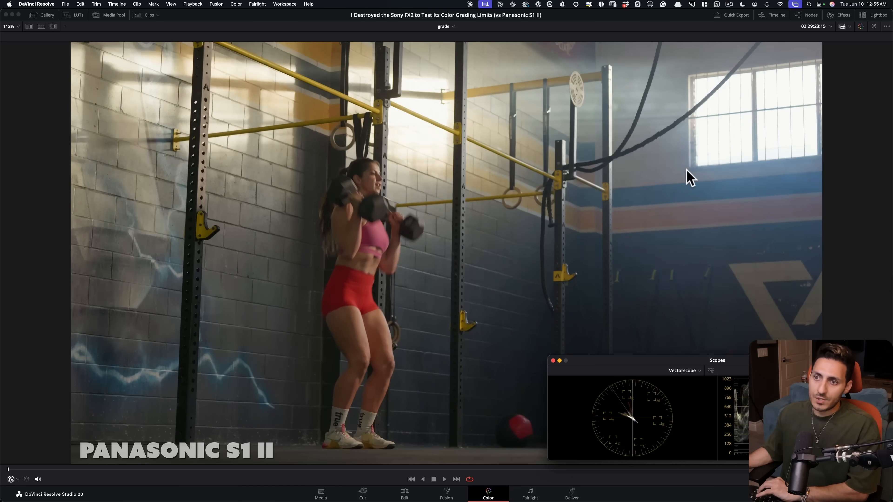
pyautogui.hotkey('alt', 'f')
pyautogui.press('Up')
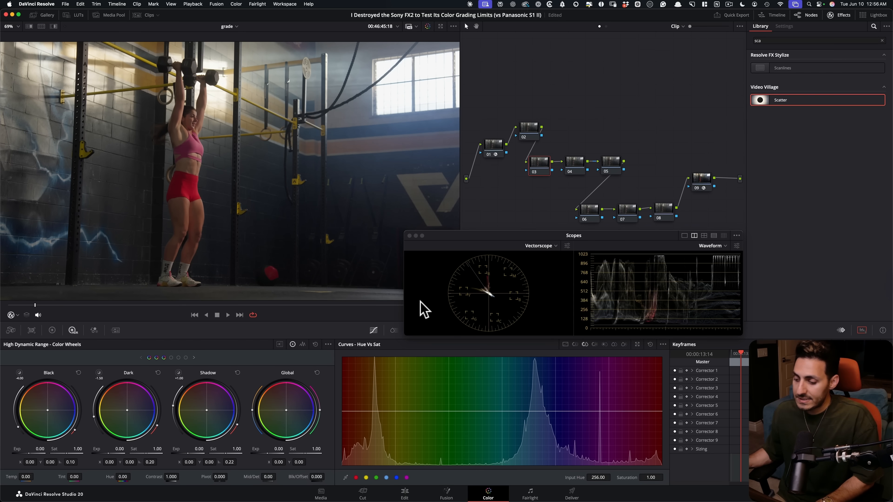
# On node 03, set the HDR Shadow exposure to 0.37 and the Highlight exposure to -1.35, checking a later frame of the clip.
pyautogui.click(194, 357)
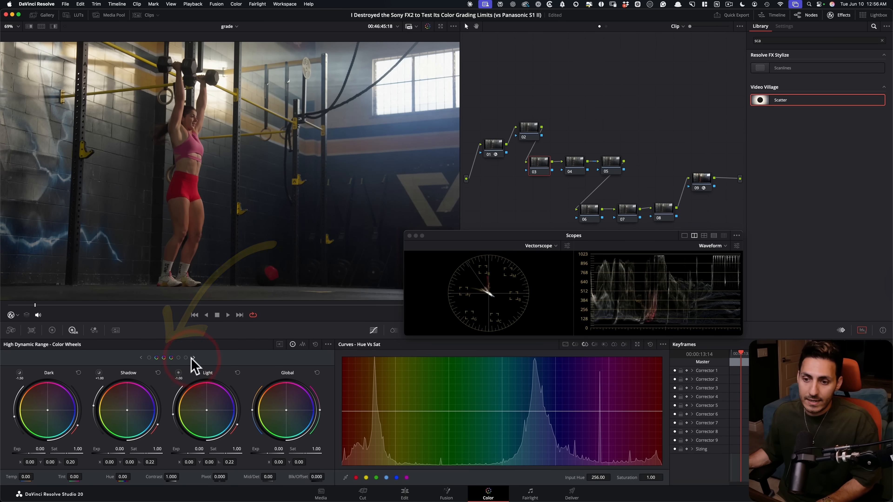
pyautogui.click(141, 357)
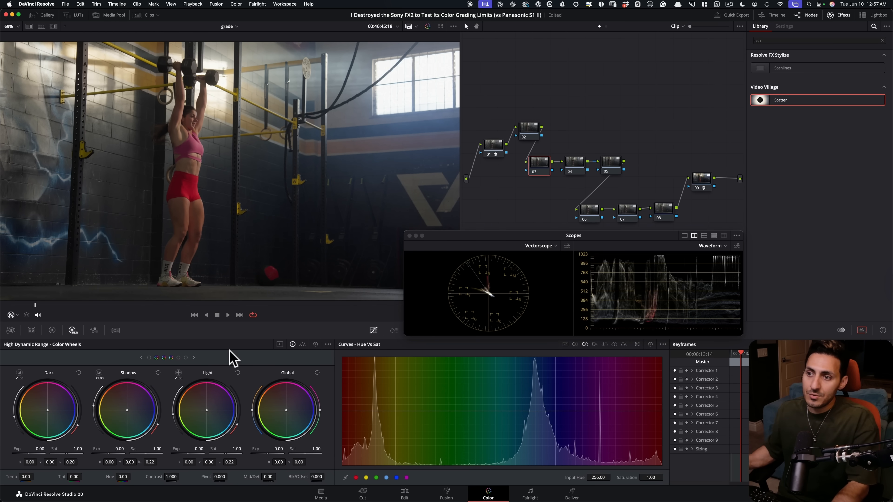
pyautogui.moveTo(458, 236); pyautogui.dragTo(458, 316)
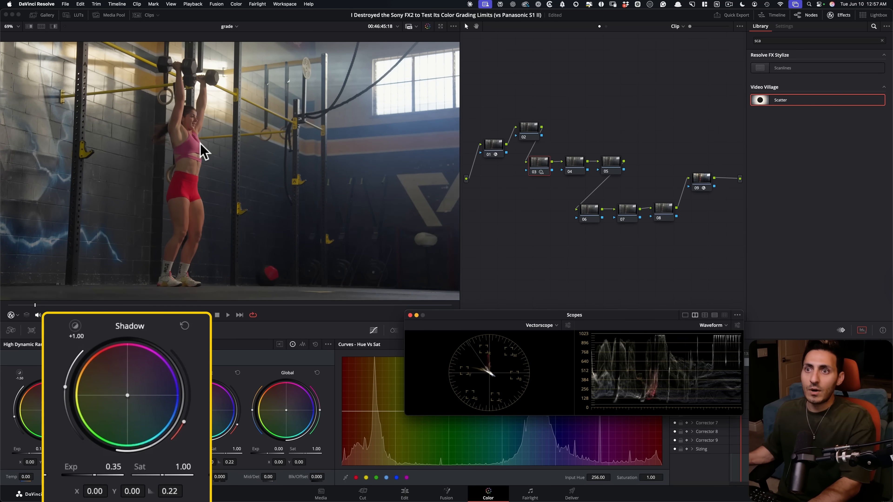
pyautogui.click(194, 358)
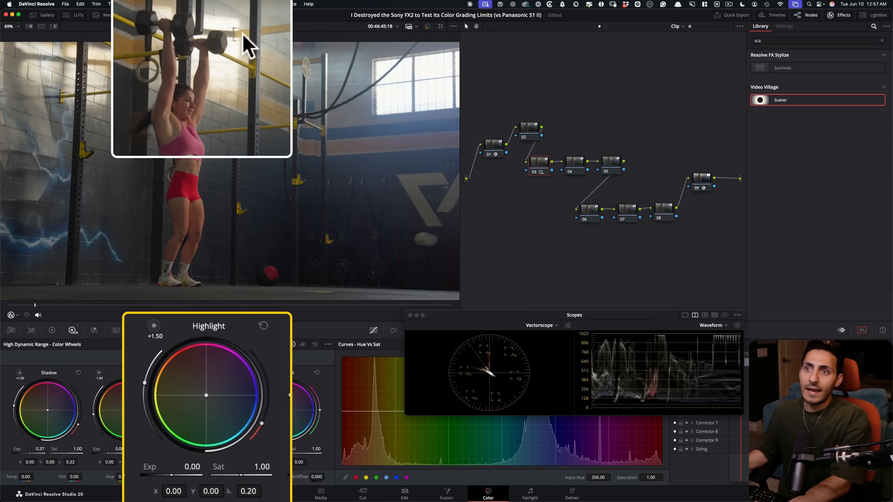
pyautogui.click(200, 305)
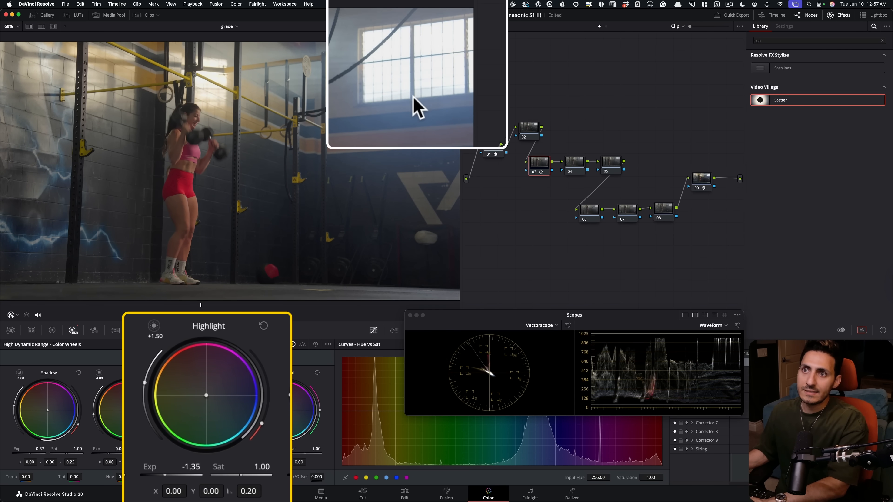
# Compare the shot with and without node 03's adjustments, play the clip and inspect it in the enlarged viewer.
pyautogui.press('super+d')
pyautogui.press('super+d')
pyautogui.press('super+d')
pyautogui.press('super+d')
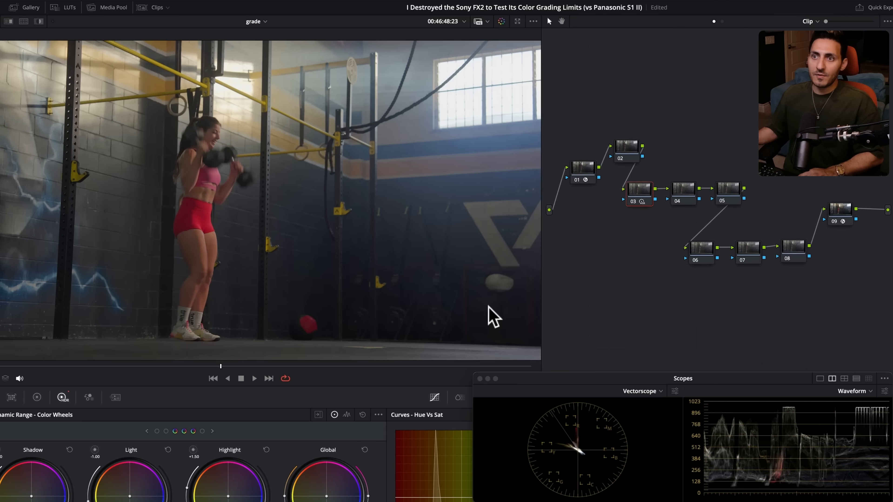
pyautogui.press('space')
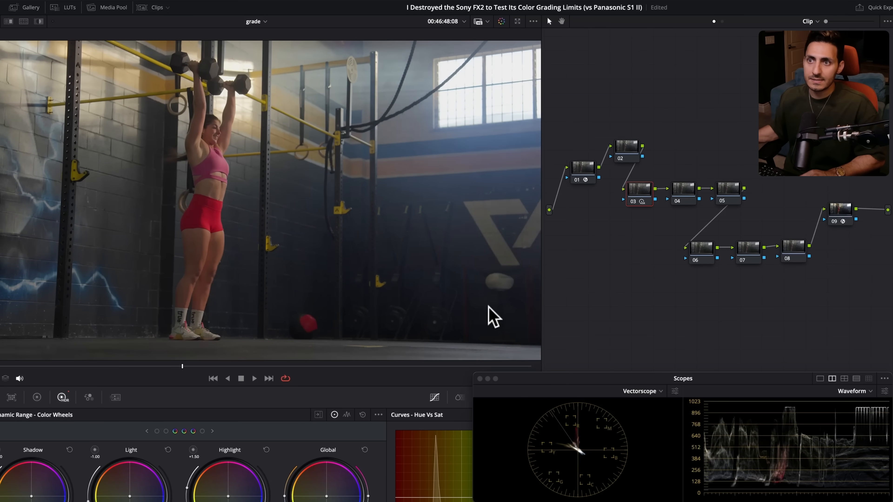
pyautogui.hotkey('alt', 'f')
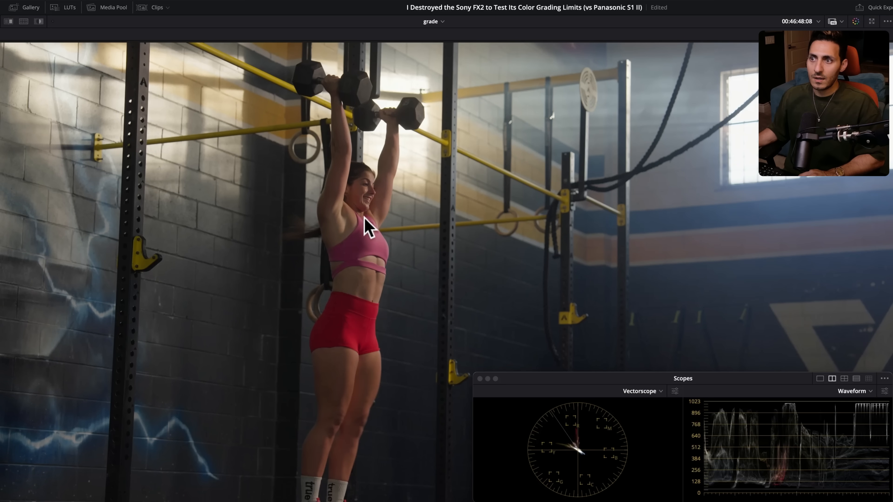
pyautogui.hotkey('alt', 'f')
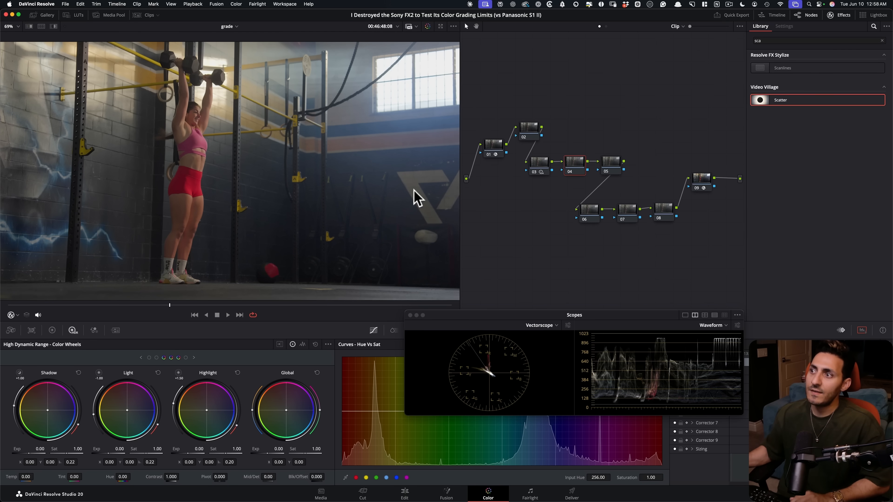
# Search the effects library for "de" and apply the Depth Map effect to node 04.
pyautogui.click(879, 30)
pyautogui.click(757, 28)
pyautogui.write('de')
pyautogui.moveTo(745, 140); pyautogui.dragTo(575, 162)
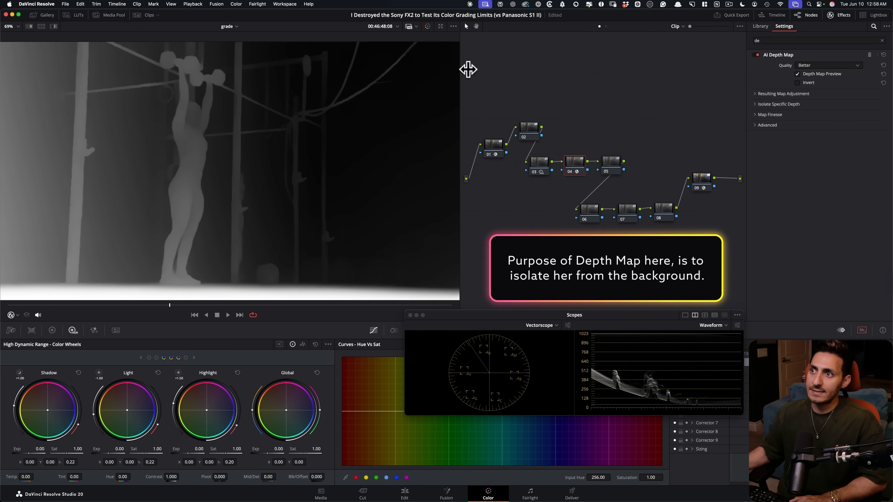
# Invert node 04's depth map and adjust its map levels with a Near Limit of 0.256.
pyautogui.click(797, 82)
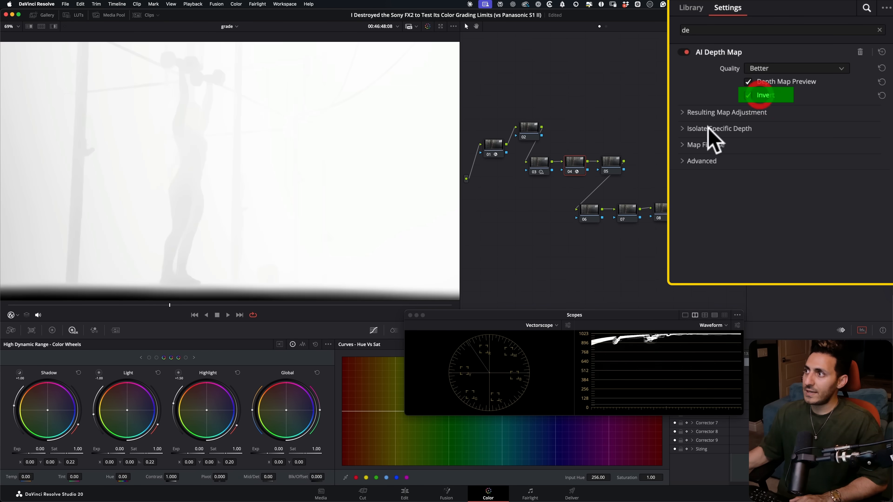
pyautogui.click(774, 95)
pyautogui.click(703, 197)
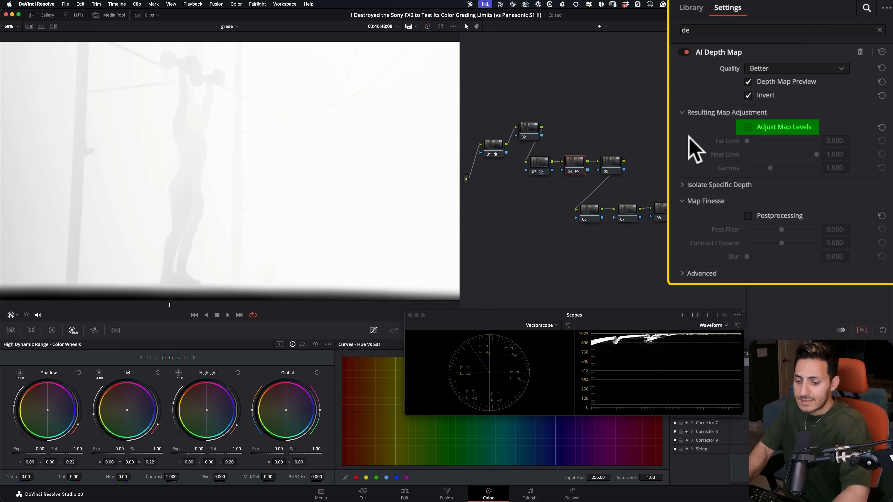
pyautogui.moveTo(816, 155)
pyautogui.mouseDown()
pyautogui.moveTo(757, 155)
pyautogui.moveTo(773, 154)
pyautogui.moveTo(764, 154)
pyautogui.mouseUp()
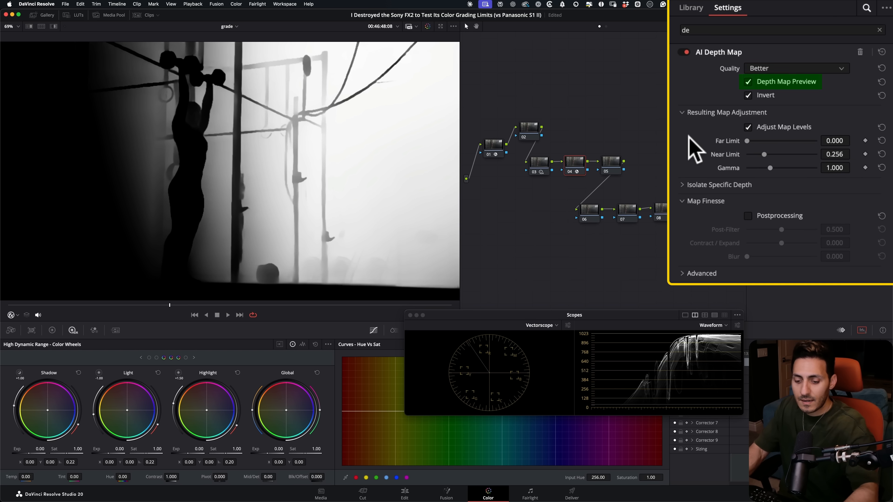
# Hide the depth map preview, enable its postprocessing and set node 04's Highlights to -50.
pyautogui.click(748, 81)
pyautogui.click(748, 216)
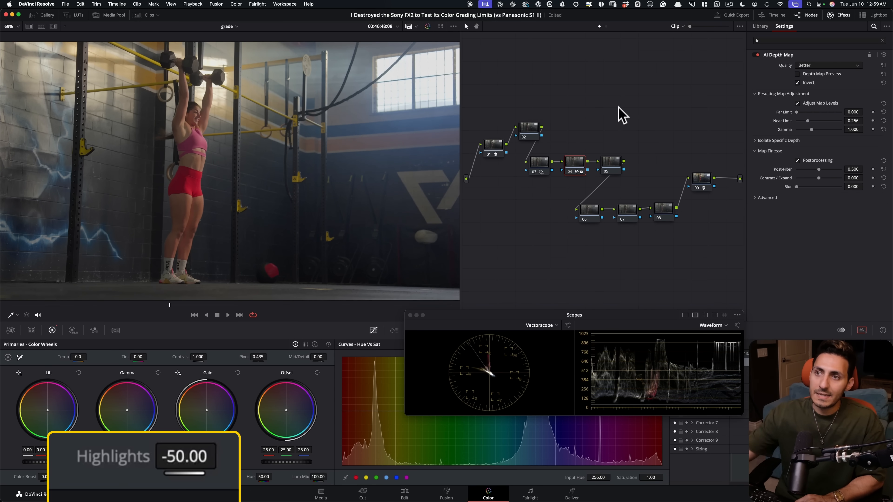
# Compare the image with node 04's background highlight adjustment switched off and on.
pyautogui.press('super+d')
pyautogui.press('super+d')
pyautogui.press('super+d')
pyautogui.press('super+d')
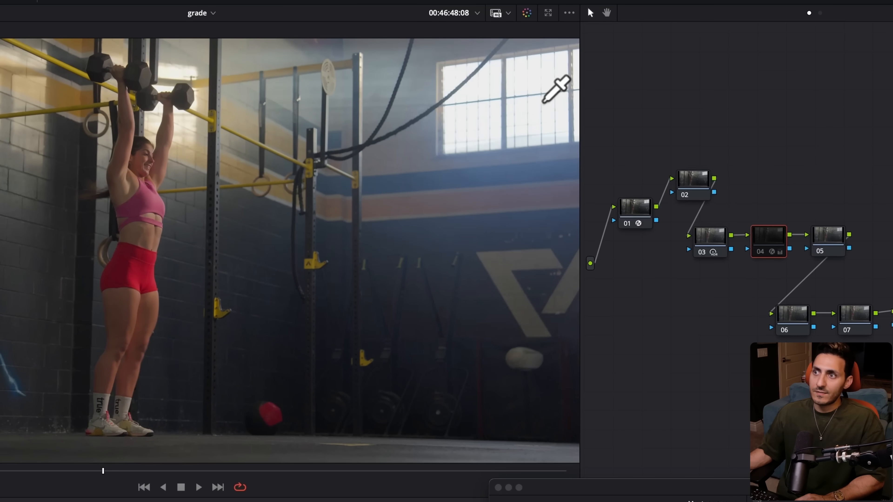
pyautogui.press('super+d')
# Search the effects library for "dc" and apply the DCTL effect to node 08.
pyautogui.hotkey('shift', "'")
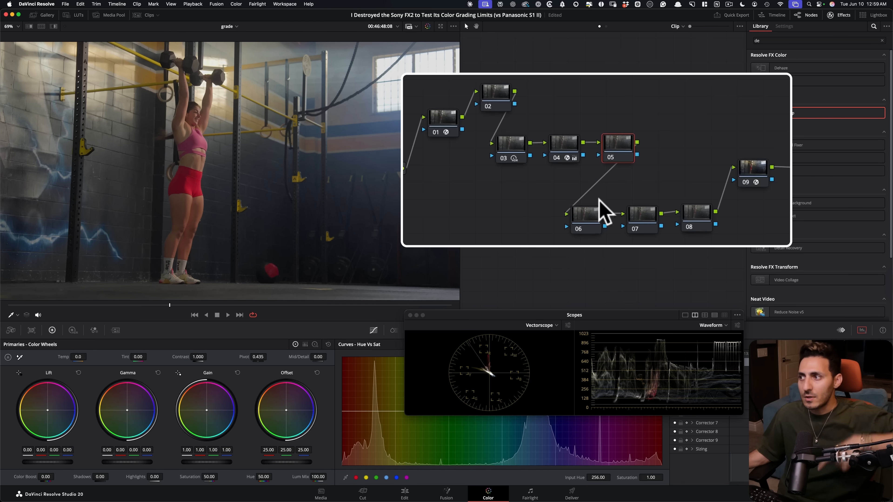
pyautogui.click(696, 216)
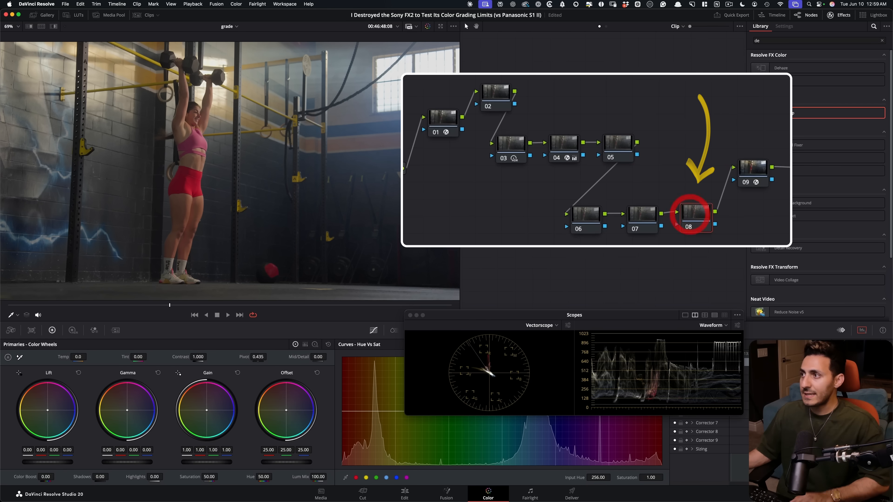
pyautogui.doubleClick(785, 30)
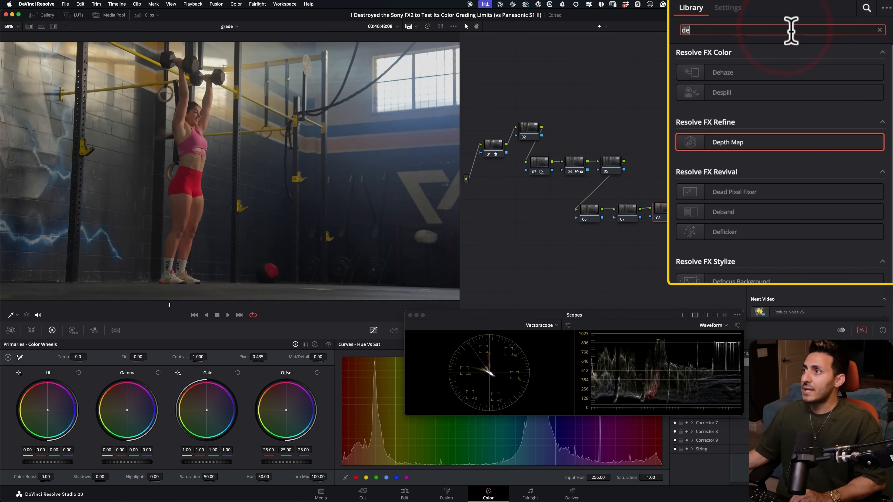
pyautogui.write('a')
pyautogui.press('BackSpace')
pyautogui.write('dc')
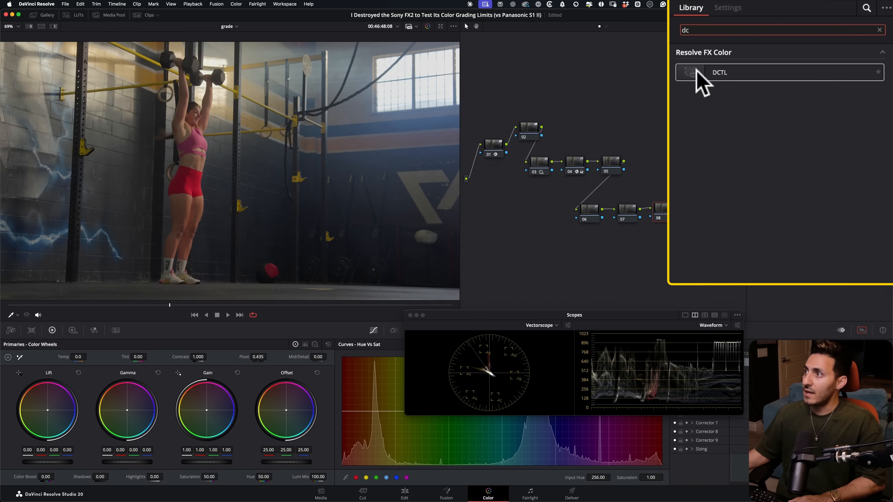
pyautogui.moveTo(774, 67); pyautogui.dragTo(667, 208)
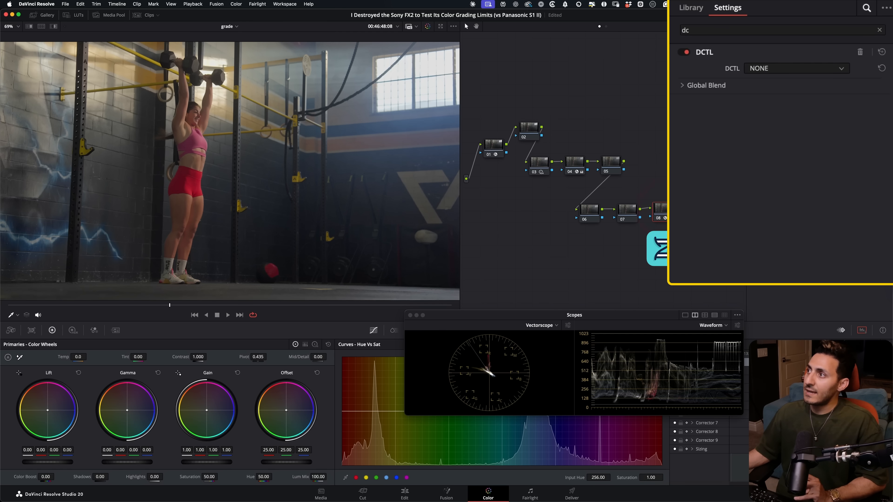
# Load QT_Look_DNA_v1.0 in node 08's DCTL and set its preset to Kodak 2383.
pyautogui.click(826, 65)
pyautogui.scroll(-3, 834, 149)
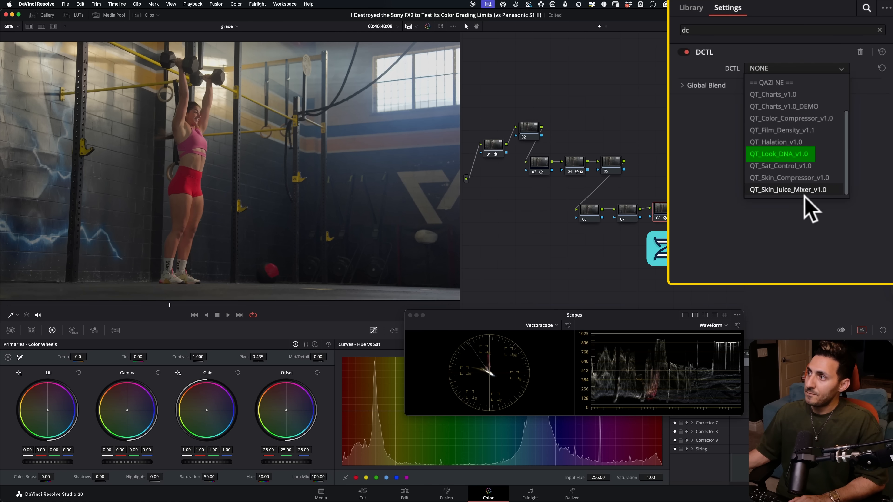
pyautogui.click(779, 153)
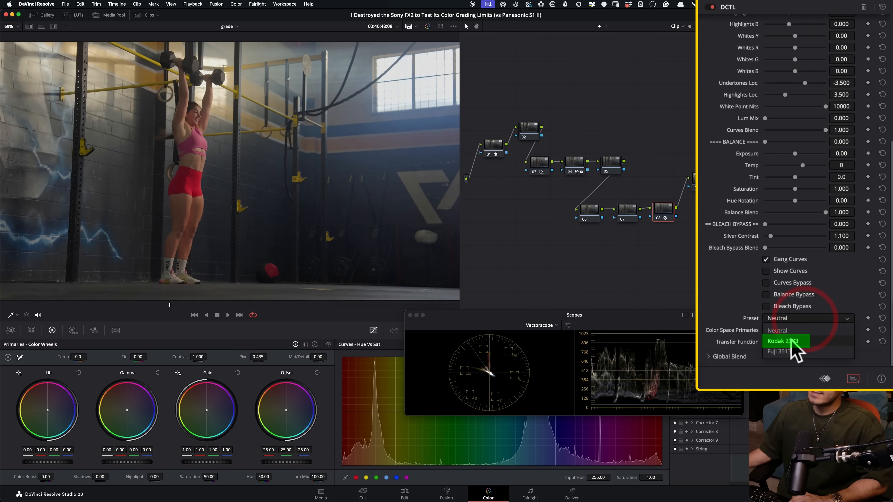
pyautogui.click(782, 341)
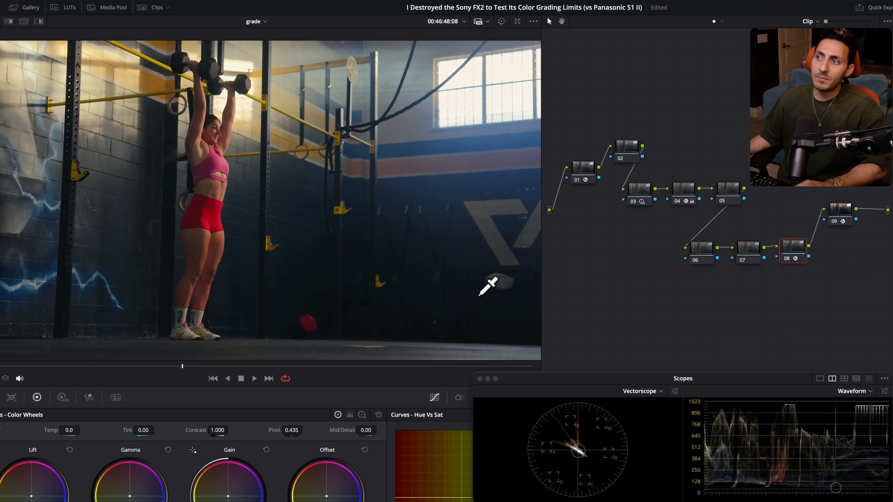
# Compare the image with node 03 bypassed and restored, and with node 08's film look bypassed and restored.
pyautogui.click(641, 205)
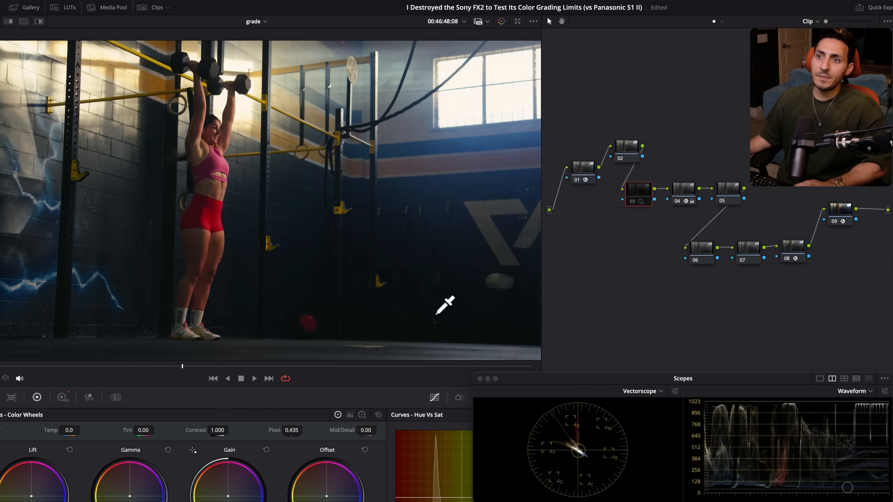
pyautogui.press('super+d')
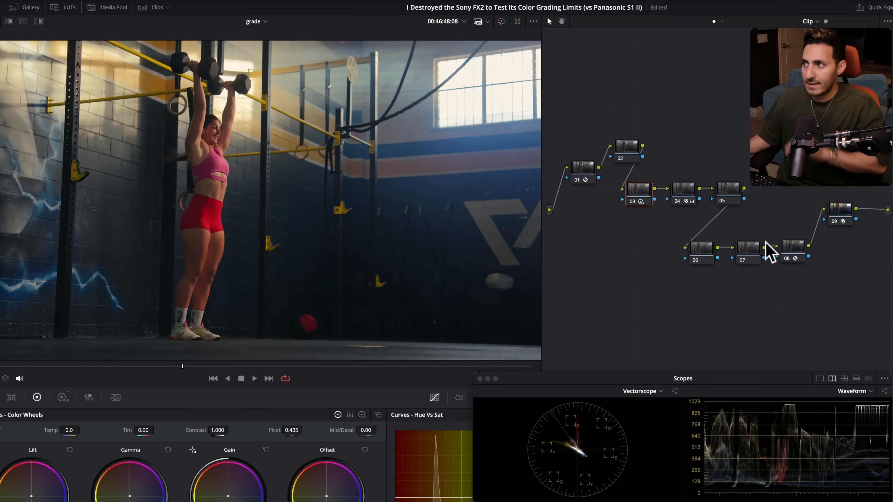
pyautogui.click(793, 253)
pyautogui.press('super+d')
pyautogui.press('super+d')
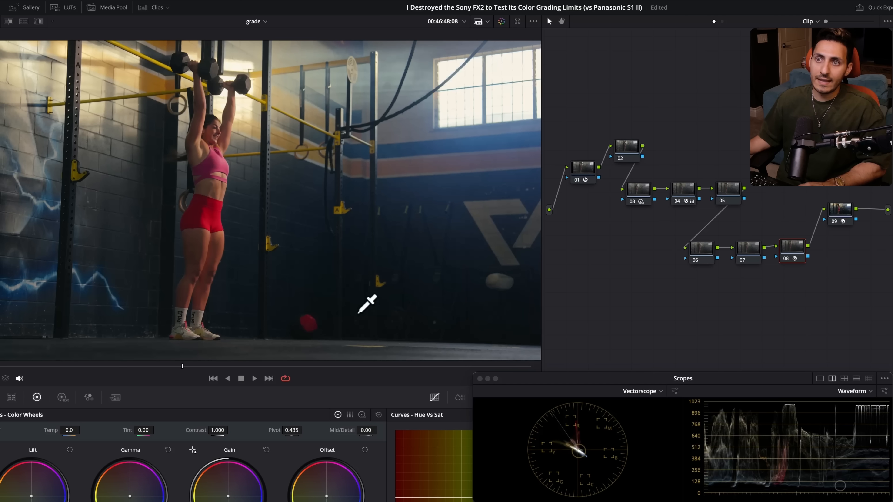
pyautogui.press('super+d')
pyautogui.press('super+d')
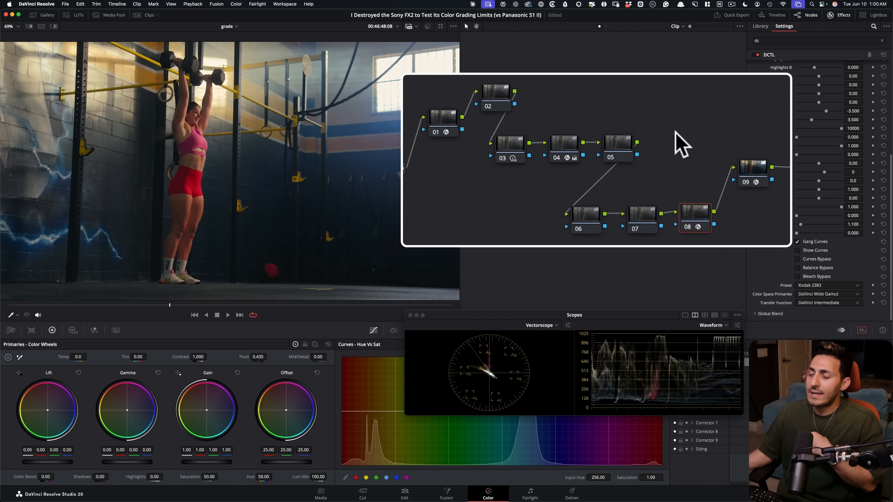
# Apply the DCTL effect to node 05, load QT_Charts_v1.0 and turn on its Color Chart.
pyautogui.click(622, 151)
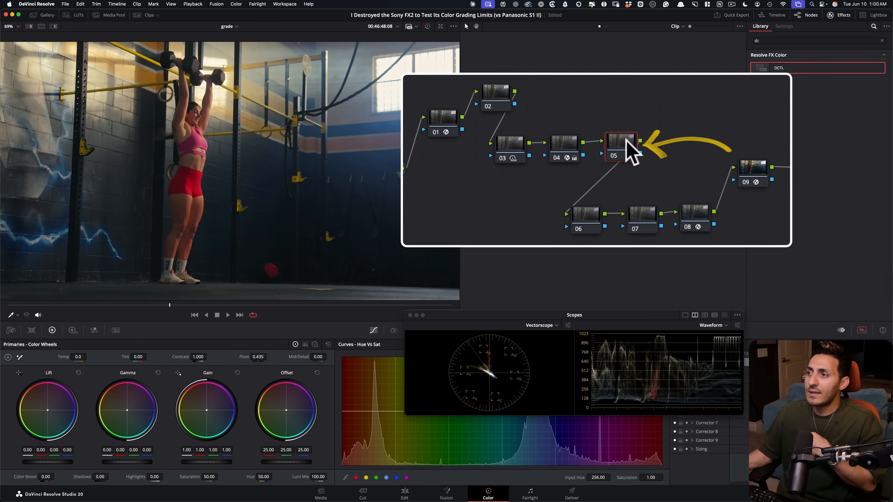
pyautogui.moveTo(775, 68); pyautogui.dragTo(615, 164)
pyautogui.click(841, 62)
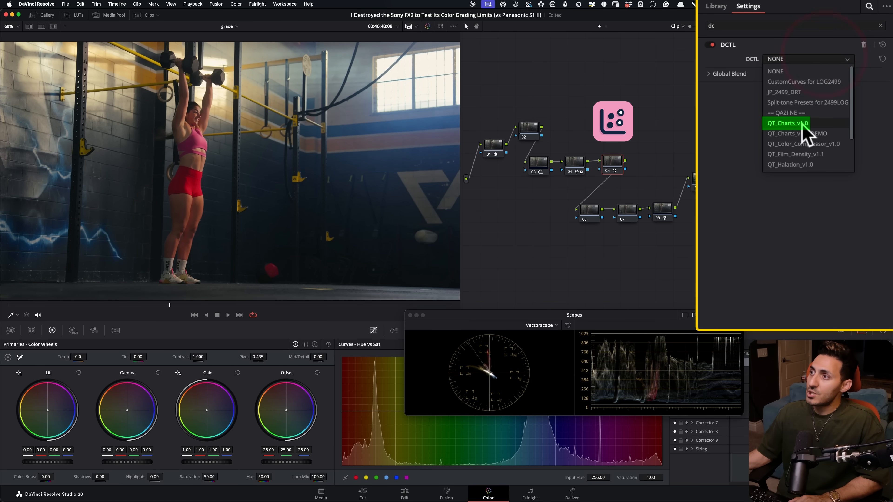
pyautogui.click(791, 123)
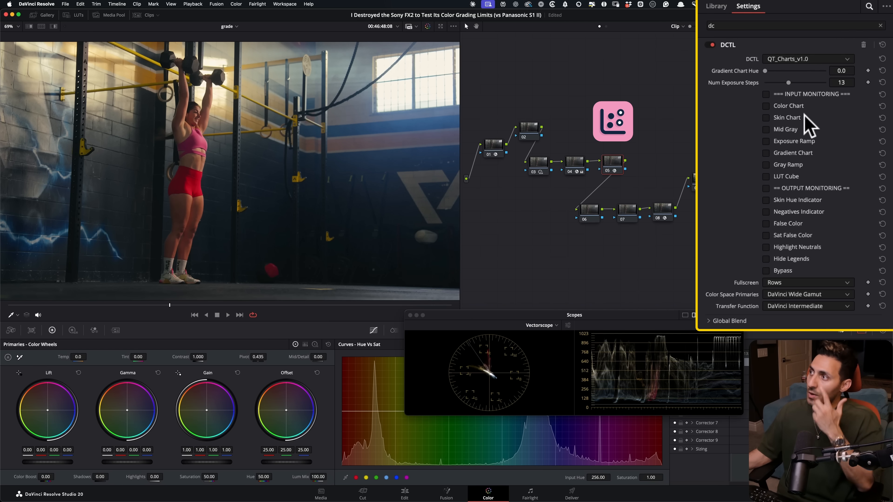
pyautogui.click(794, 106)
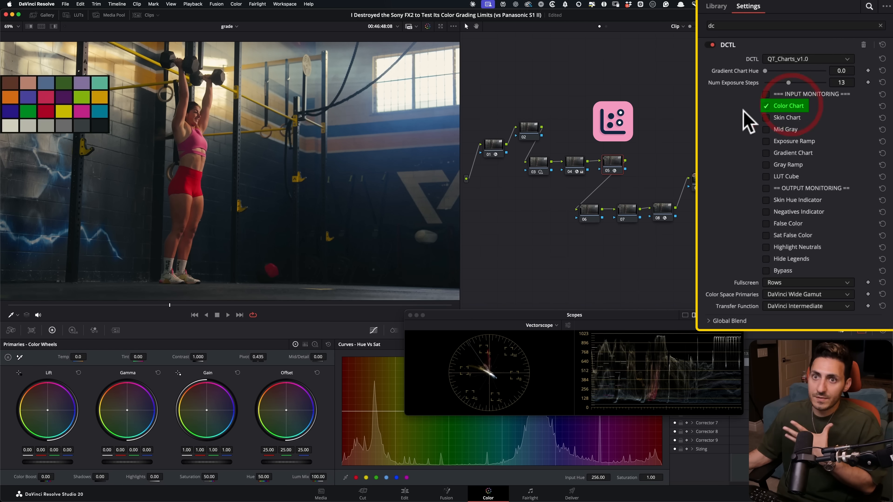
# Turn on the Exposure Ramp in node 05's charts and compare the image with node 08's film look bypassed and restored.
pyautogui.click(793, 142)
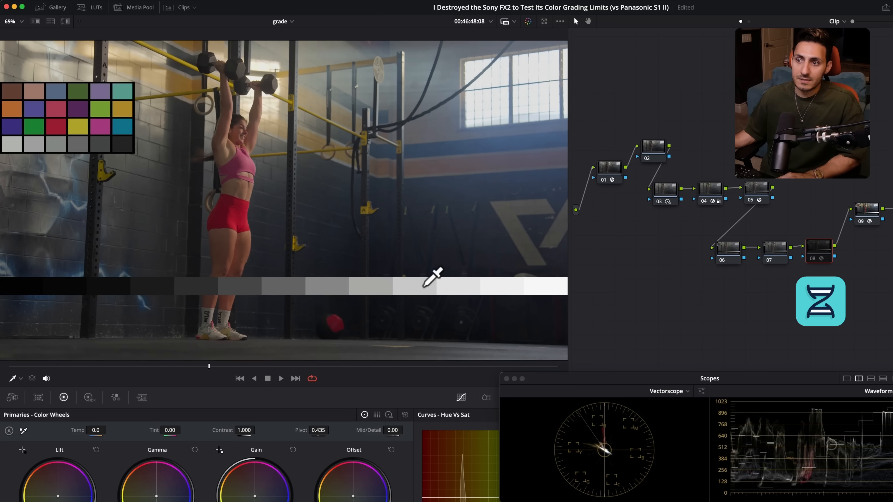
pyautogui.press('super+d')
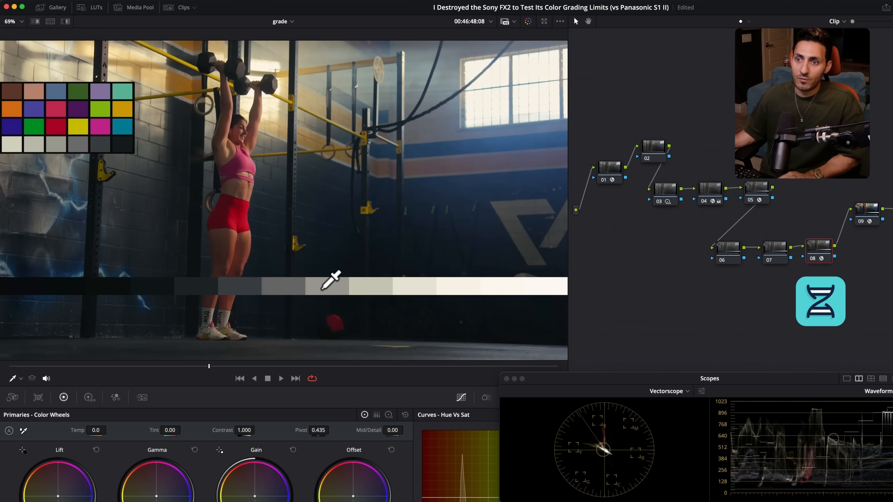
pyautogui.press('super+d')
pyautogui.press('super+d')
pyautogui.press('super+d')
pyautogui.press('super+d')
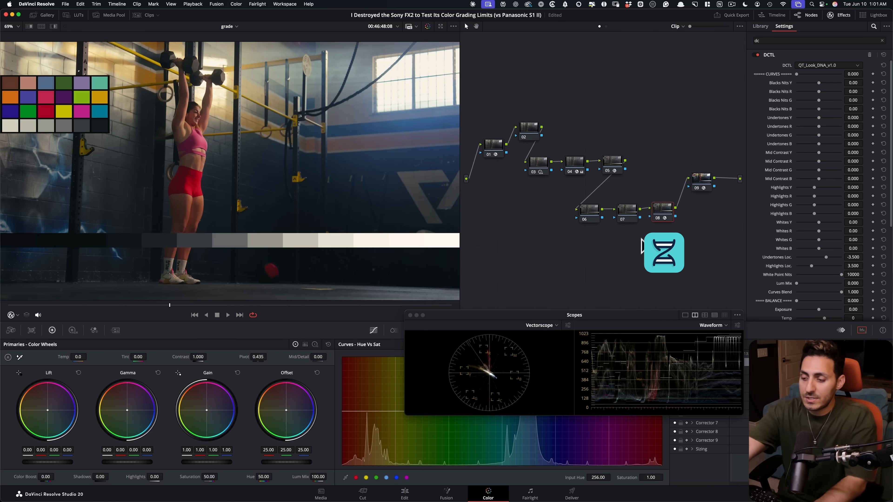
# Shape node 08's look curves with Mid Contrast Y -0.232, Mid Contrast G 0.184, Undertones Y 0.177 and Whites Y -1.62.
pyautogui.moveTo(818, 152); pyautogui.dragTo(789, 177)
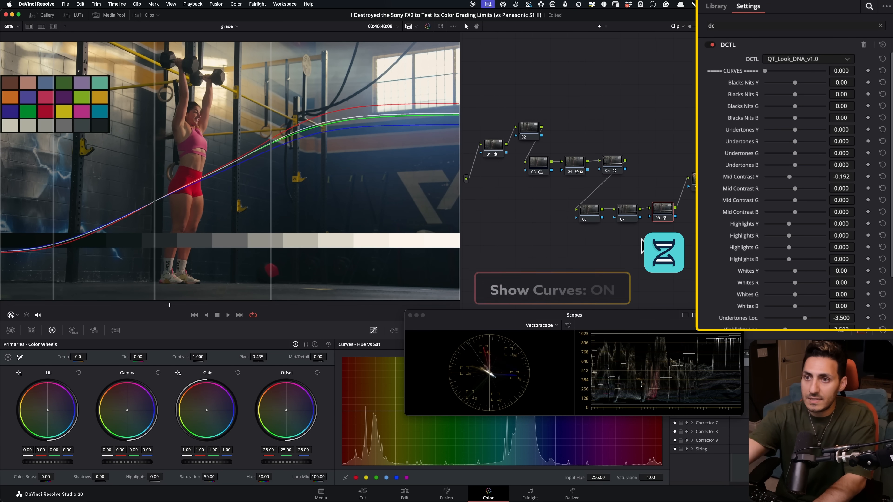
pyautogui.press('super+z')
pyautogui.moveTo(794, 176); pyautogui.dragTo(787, 176)
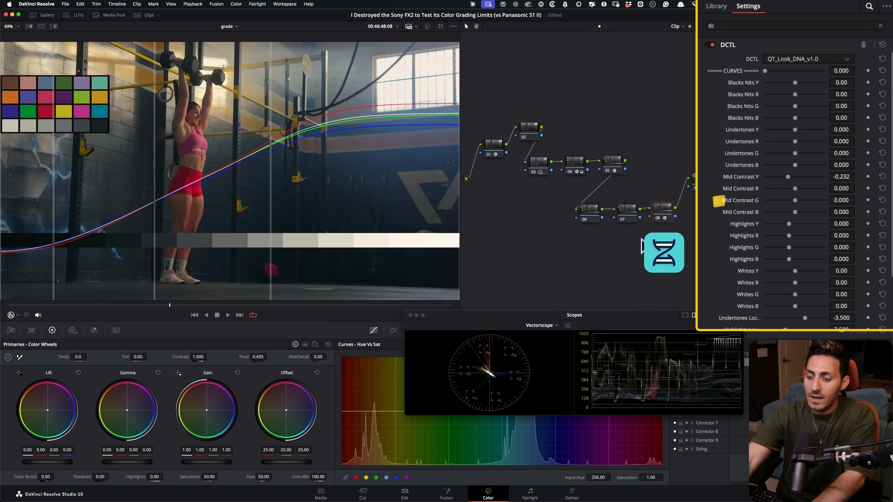
pyautogui.moveTo(795, 201)
pyautogui.mouseDown()
pyautogui.moveTo(809, 200)
pyautogui.moveTo(791, 200)
pyautogui.moveTo(800, 200)
pyautogui.mouseUp()
pyautogui.moveTo(211, 248)
pyautogui.mouseDown()
pyautogui.moveTo(199, 279)
pyautogui.moveTo(246, 294)
pyautogui.mouseUp()
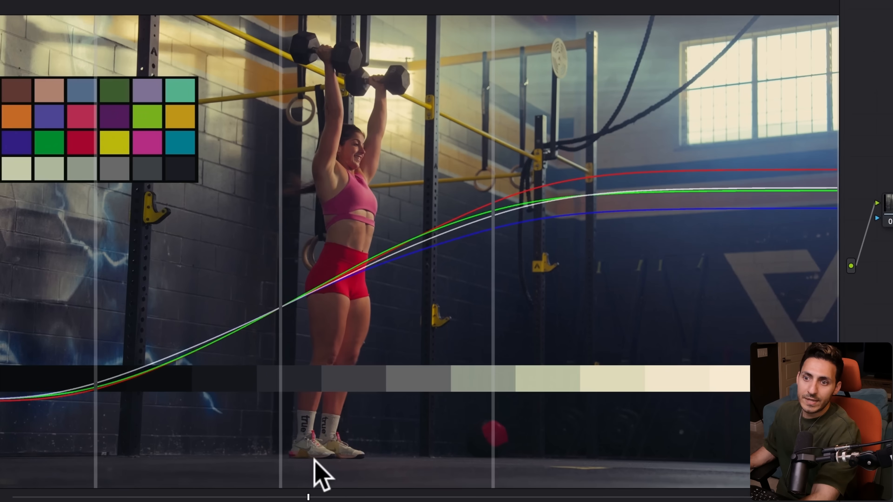
# Inspect the athlete's shoes and the dark floor up close with node 08's film look bypassed and restored.
pyautogui.moveTo(410, 429); pyautogui.dragTo(510, 377)
pyautogui.scroll(5, 562, 407)
pyautogui.moveTo(543, 282); pyautogui.dragTo(612, 133)
pyautogui.moveTo(546, 309); pyautogui.dragTo(599, 153)
pyautogui.scroll(2, 629, 246)
pyautogui.moveTo(571, 281); pyautogui.dragTo(479, 301)
pyautogui.scroll(1, 489, 302)
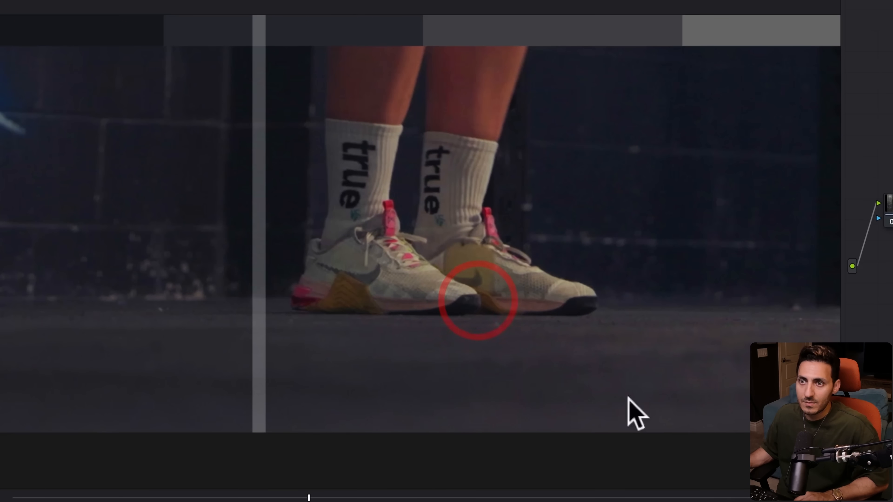
pyautogui.press('super+d')
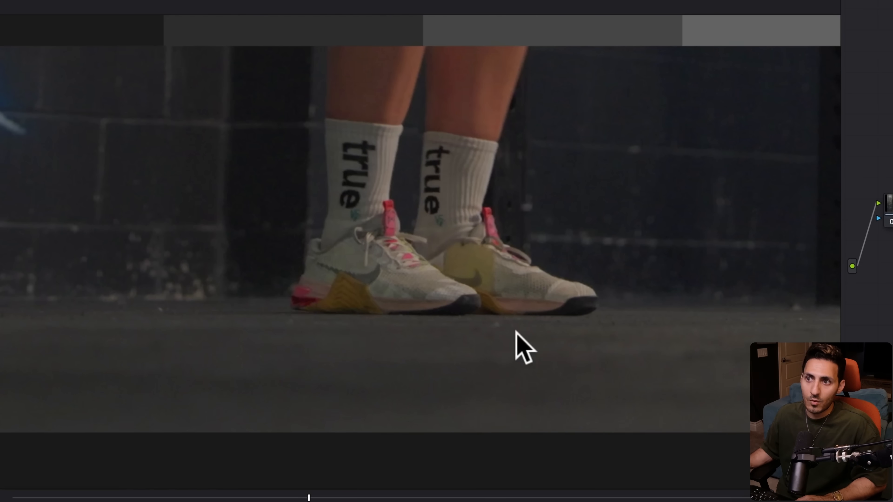
pyautogui.press('super+d')
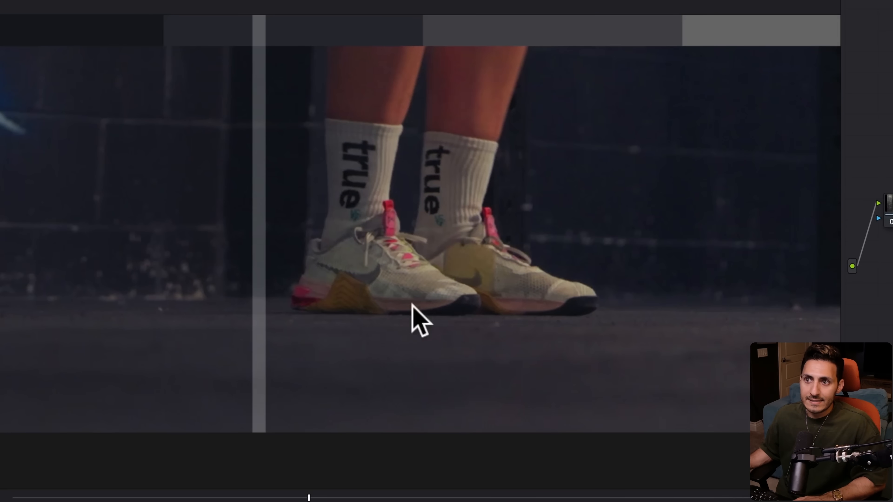
pyautogui.press('super+d')
pyautogui.press('super+d')
pyautogui.hotkey('shift', 'z')
pyautogui.press('super+d')
pyautogui.press('super+d')
# Examine the athlete's face, arms and the wall behind her up close with node 08's film look bypassed and restored.
pyautogui.moveTo(504, 343); pyautogui.dragTo(396, 357)
pyautogui.scroll(8, 527, 374)
pyautogui.scroll(1, 519, 369)
pyautogui.press('super+d')
pyautogui.moveTo(466, 374); pyautogui.dragTo(528, 346)
pyautogui.press('super+d')
pyautogui.scroll(-1, 562, 366)
pyautogui.press('super+d')
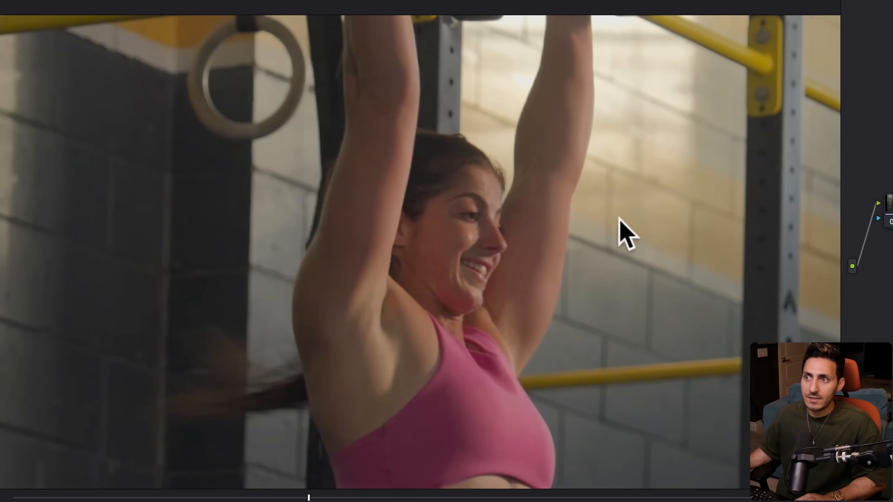
pyautogui.press('super+d')
pyautogui.moveTo(781, 412); pyautogui.dragTo(658, 281)
pyautogui.press('super+d')
pyautogui.press('super+d')
pyautogui.hotkey('shift', 'z')
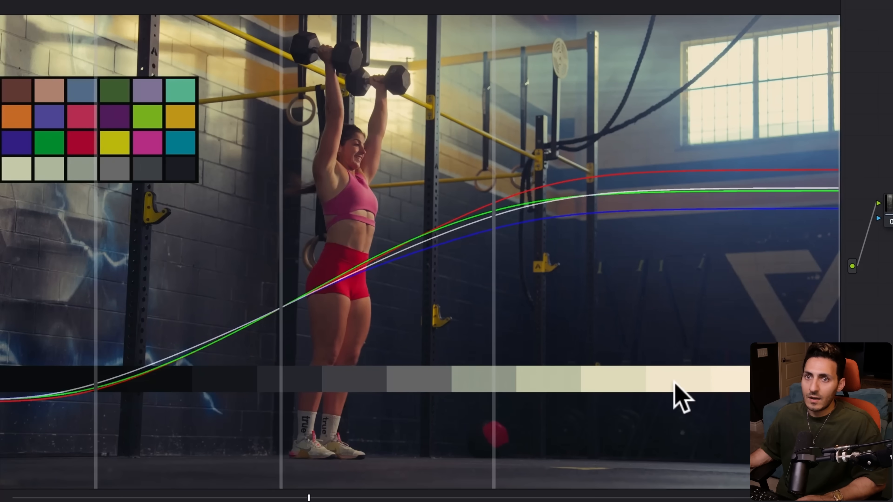
# Compare the color chart patches up close, and the full frame, with node 08's film look bypassed and restored.
pyautogui.scroll(1, 104, 155)
pyautogui.moveTo(113, 162); pyautogui.dragTo(760, 381)
pyautogui.scroll(6, 695, 361)
pyautogui.moveTo(695, 360); pyautogui.dragTo(139, 203)
pyautogui.scroll(5, 378, 247)
pyautogui.moveTo(366, 245); pyautogui.dragTo(516, 268)
pyautogui.press('super+d')
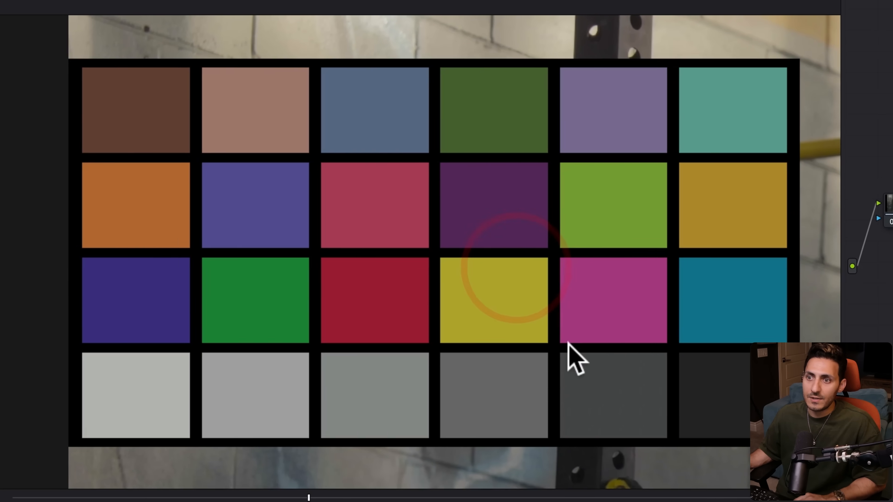
pyautogui.moveTo(573, 342); pyautogui.dragTo(563, 344)
pyautogui.press('super+d')
pyautogui.press('super+d')
pyautogui.press('super+d')
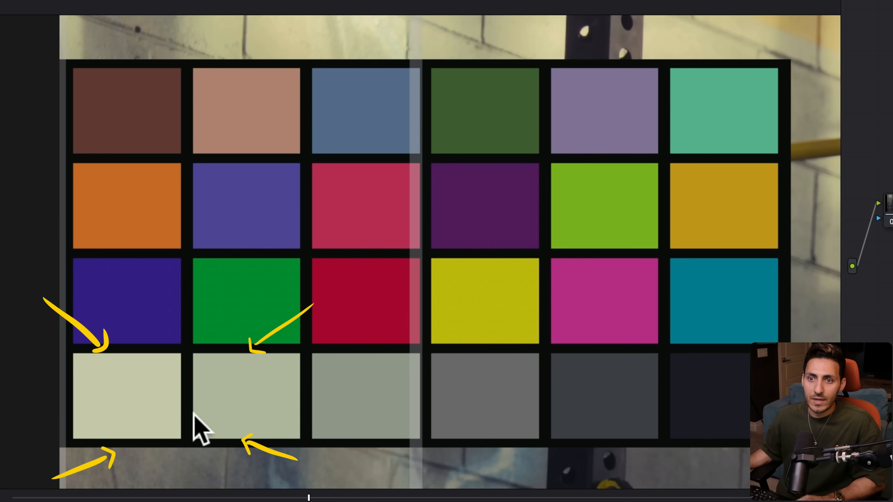
pyautogui.press('super+d')
pyautogui.press('super+d')
pyautogui.press('super+d')
pyautogui.press('super+d')
pyautogui.press('super+d')
pyautogui.press('super+d')
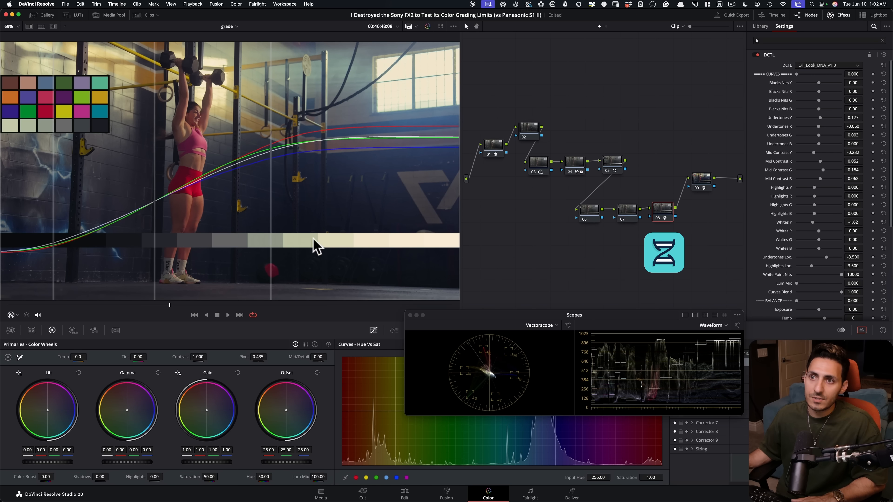
pyautogui.press('super+d')
pyautogui.press('super+d')
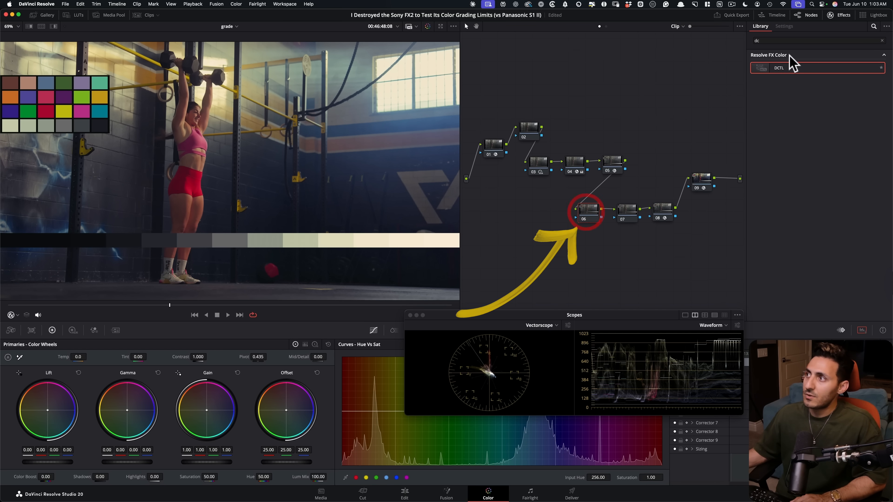
# Apply the DCTL effect to node 06 and load QT_Color_Compressor_v1.0 in it.
pyautogui.moveTo(791, 65); pyautogui.dragTo(591, 211)
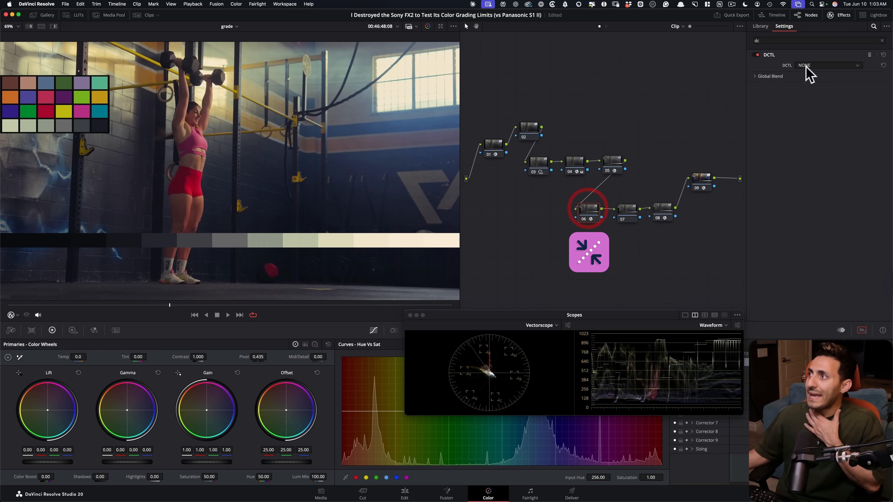
pyautogui.click(826, 64)
pyautogui.click(812, 144)
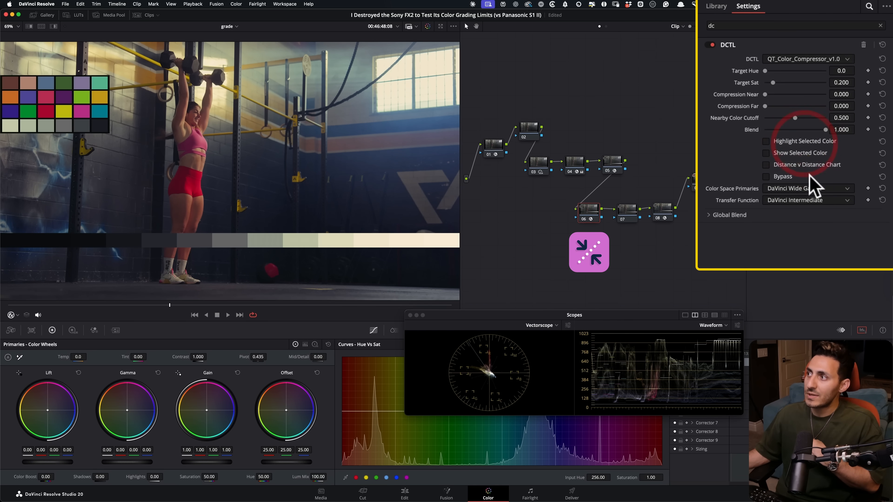
# Turn on Show Selected Color in node 06's compressor, with Target Hue 164.5 and Compression Near 1.000.
pyautogui.click(796, 154)
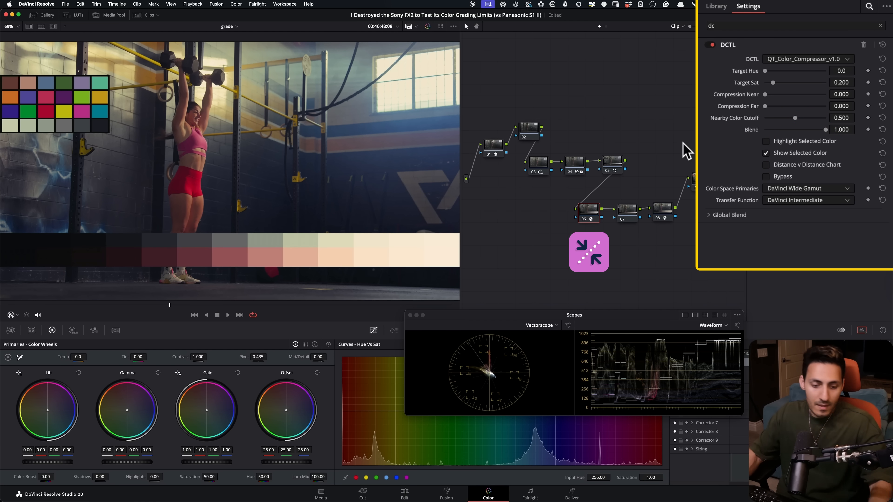
pyautogui.moveTo(765, 71); pyautogui.dragTo(794, 94)
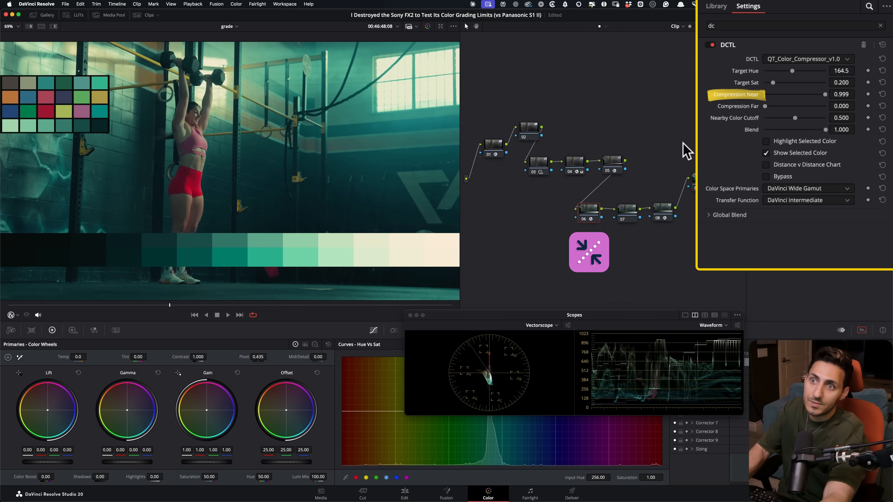
# Compare the full image, charts and scopes with node 06's teal color compression bypassed and restored.
pyautogui.press('super+d')
pyautogui.press('super+d')
pyautogui.press('super+d')
pyautogui.press('super+d')
pyautogui.press('super+d')
pyautogui.press('super+d')
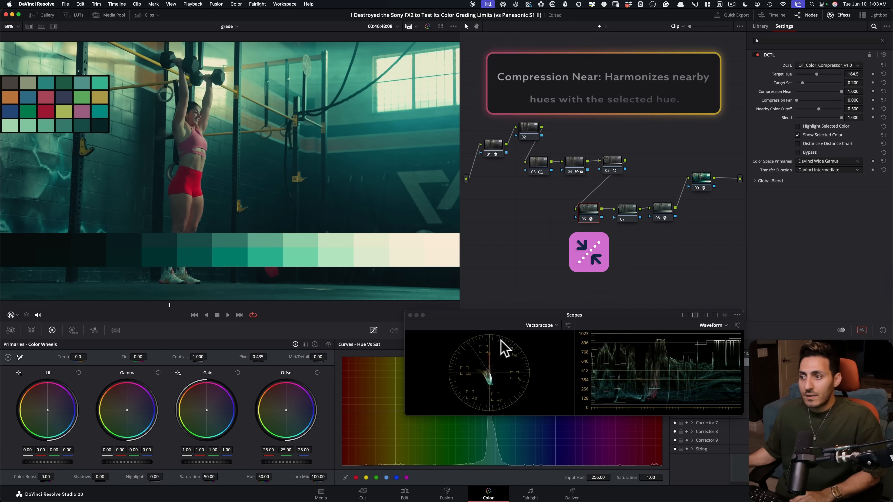
pyautogui.press('super+d')
pyautogui.press('super+d')
pyautogui.press('super+d')
pyautogui.press('super+d')
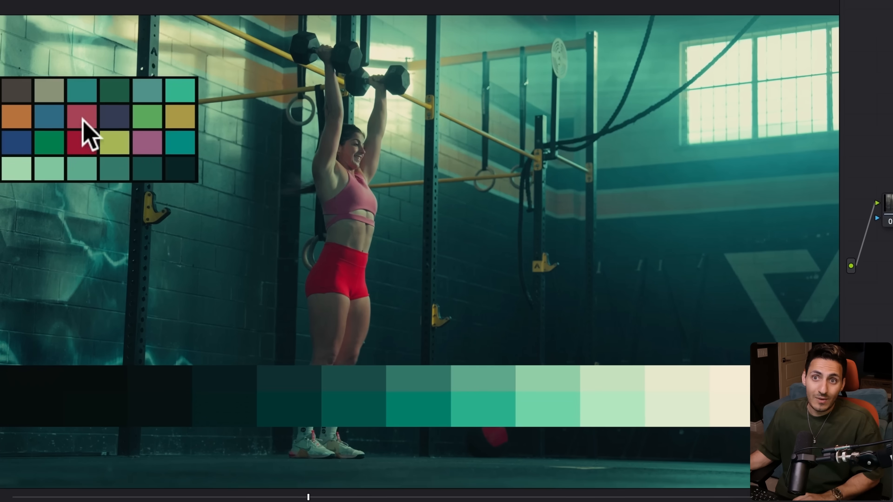
pyautogui.press('super+d')
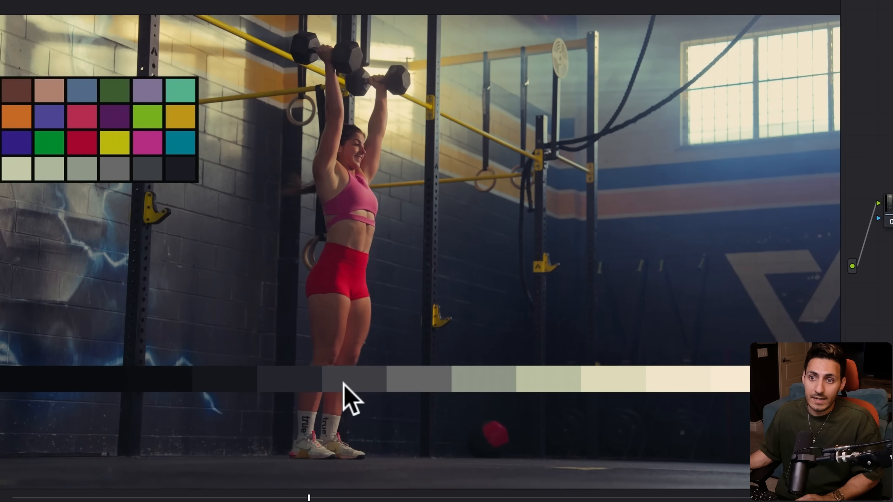
pyautogui.hotkey('ctrl', 'd')
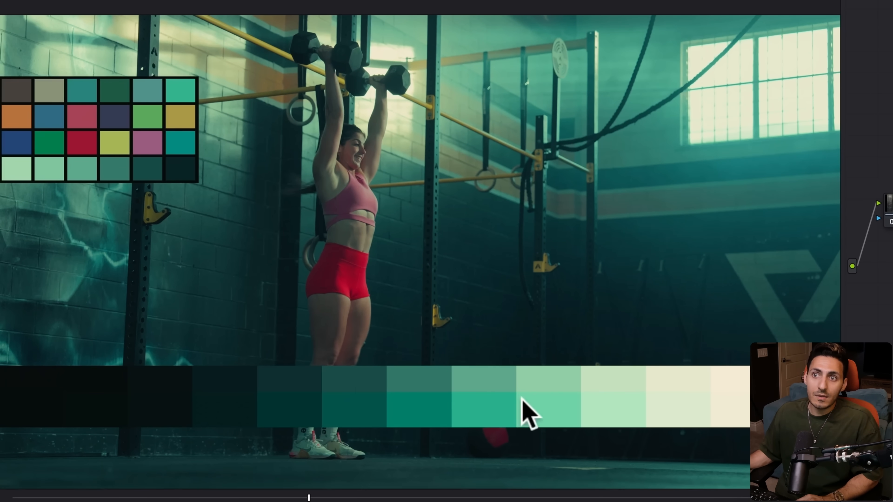
pyautogui.hotkey('ctrl', 'd')
pyautogui.hotkey('ctrl', 'd')
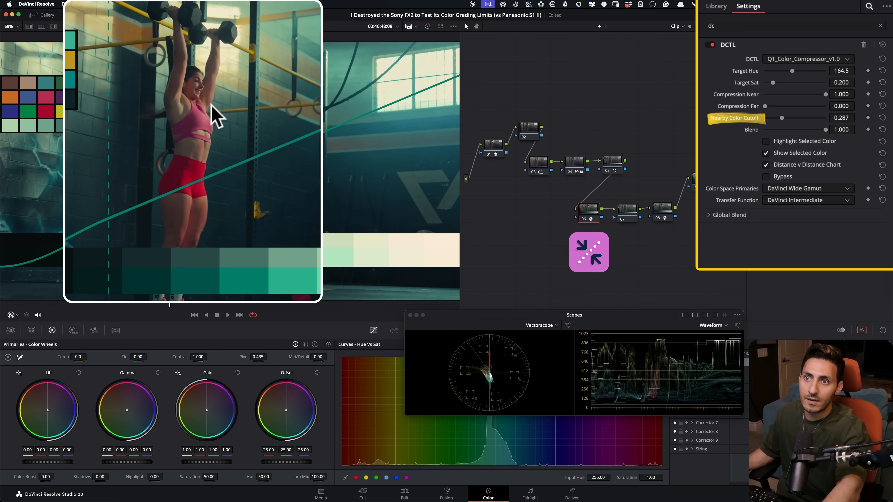
# Set node 06's Target Hue to 174.8 and Global Blend to 0.748, and turn off Distance v Distance Chart and Show Selected Color.
pyautogui.click(732, 215)
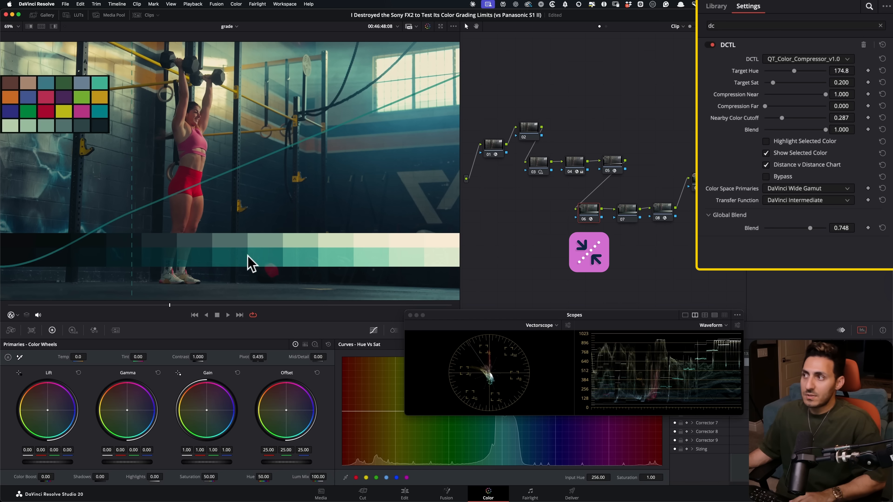
pyautogui.click(786, 165)
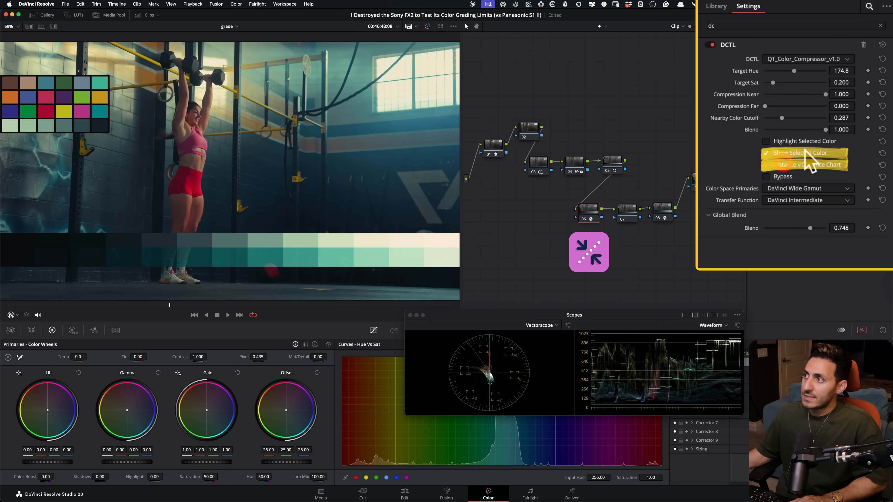
pyautogui.click(791, 153)
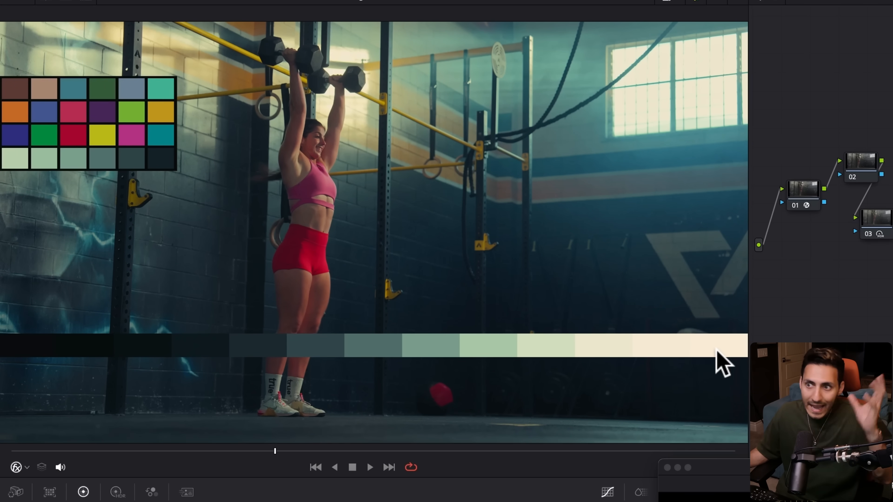
# Compare the full frame with node 06's reduced color compression bypassed and restored.
pyautogui.press('super+d')
pyautogui.press('super+d')
pyautogui.press('super+d')
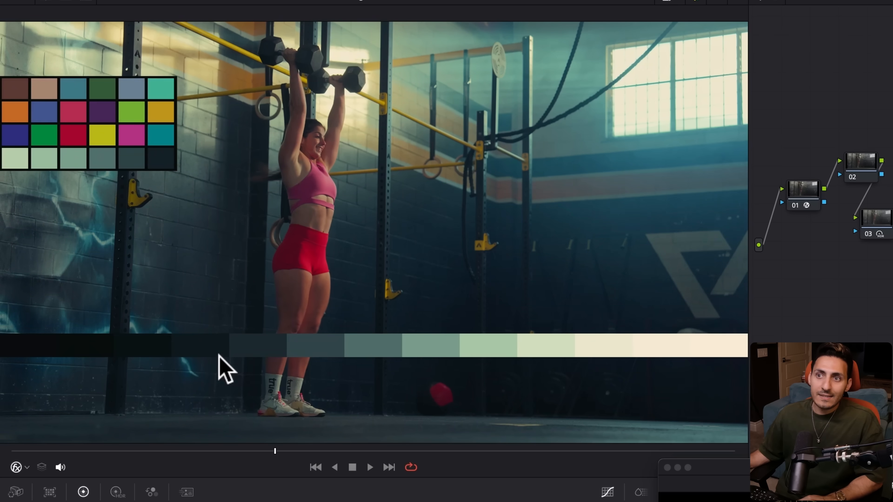
pyautogui.press('super+d')
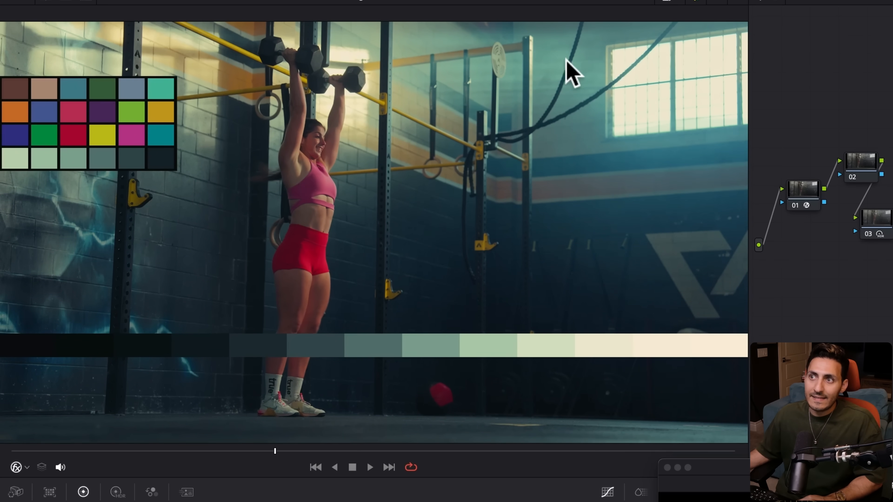
# Examine the color chart patches up close with node 06's color compression bypassed and restored.
pyautogui.moveTo(284, 214); pyautogui.dragTo(484, 319)
pyautogui.scroll(4, 457, 307)
pyautogui.moveTo(393, 301); pyautogui.dragTo(531, 297)
pyautogui.scroll(4, 566, 339)
pyautogui.press('super+d')
pyautogui.press('super+d')
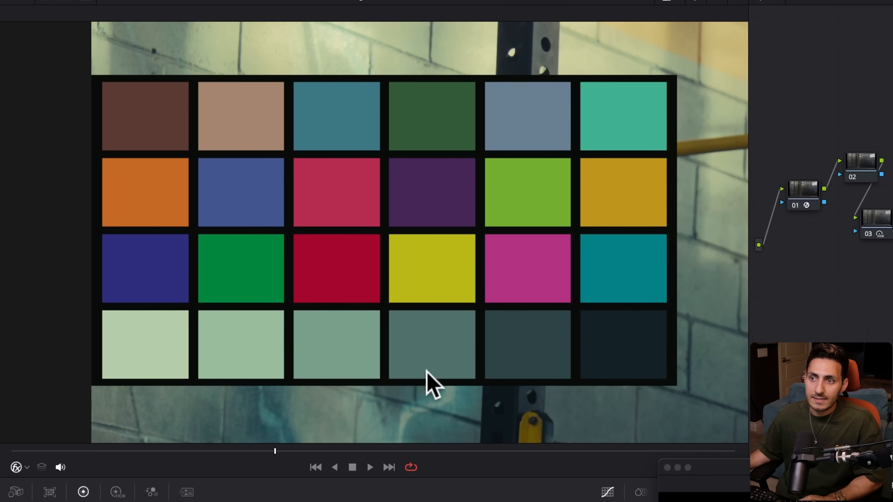
pyautogui.press('super+d')
pyautogui.press('super+d')
pyautogui.press('super+d')
pyautogui.press('super+d')
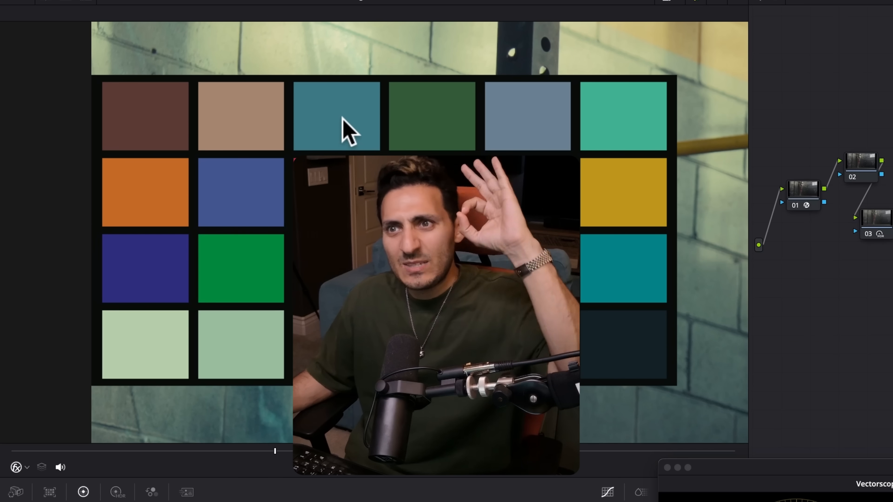
pyautogui.press('super+d')
pyautogui.press('super+d')
pyautogui.press('super+d')
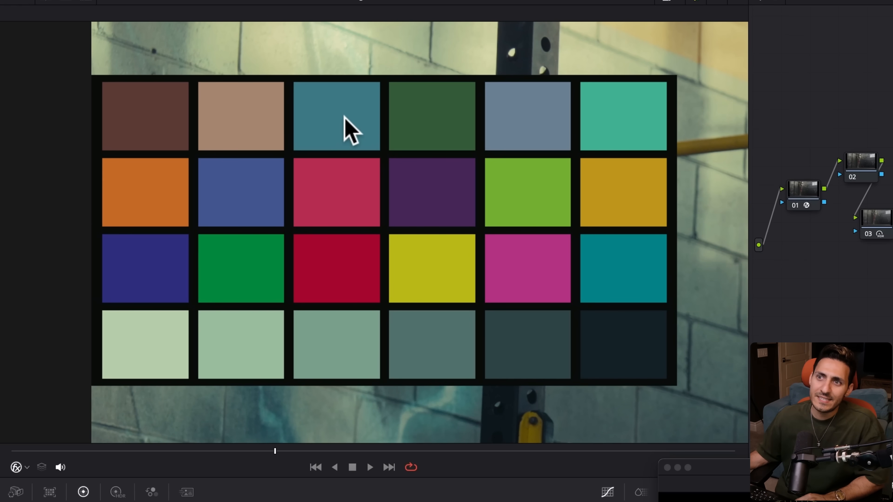
pyautogui.press('super+d')
pyautogui.press('super+d')
pyautogui.press('super+d')
pyautogui.hotkey('shift', 'z')
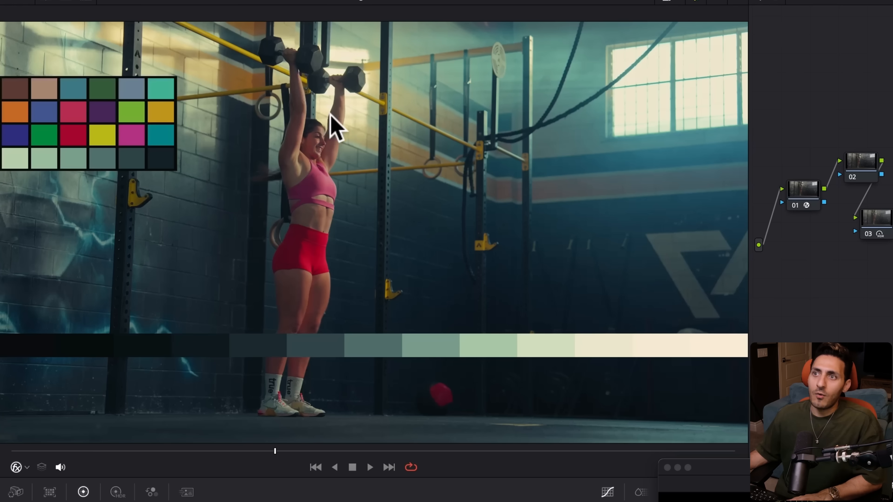
# Compare the athlete and the gym wall up close with node 06's color compression bypassed and restored.
pyautogui.scroll(2, 505, 200)
pyautogui.moveTo(530, 106); pyautogui.dragTo(456, 293)
pyautogui.scroll(3, 522, 261)
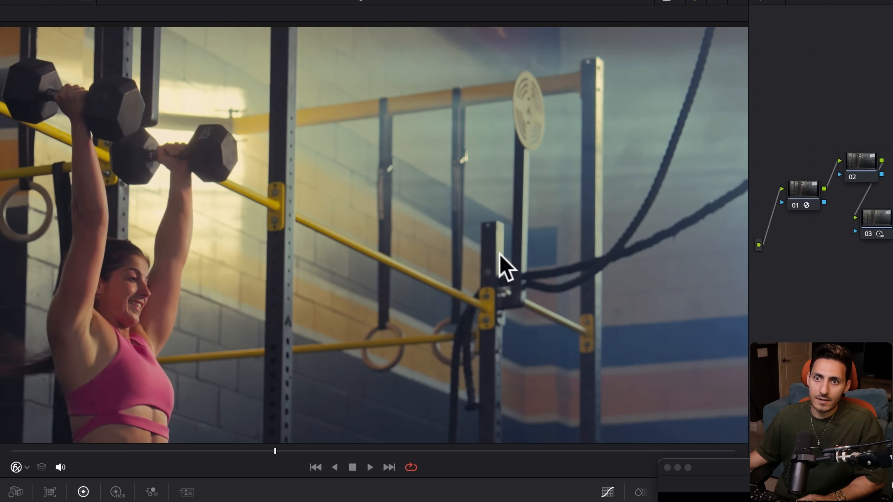
pyautogui.press('super+d')
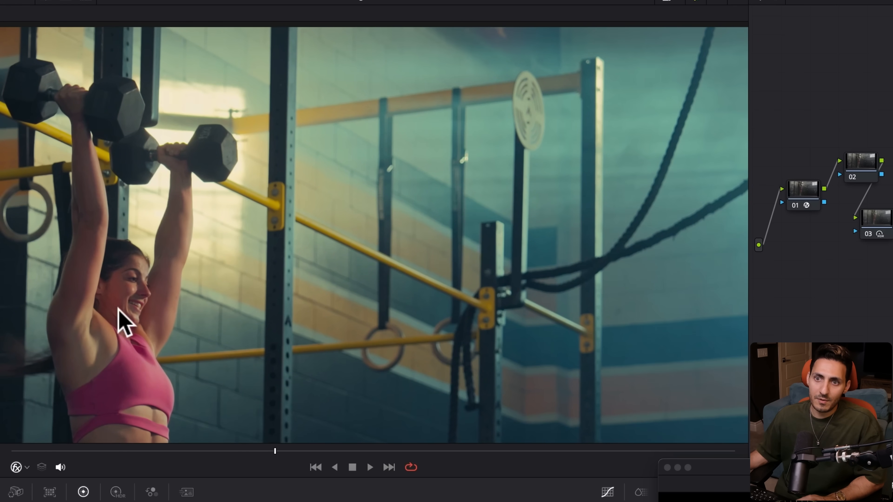
# Examine the athlete's face, skin and pink top up close against the gym wall, ending on the full frame.
pyautogui.moveTo(298, 272); pyautogui.dragTo(492, 189)
pyautogui.scroll(2, 468, 246)
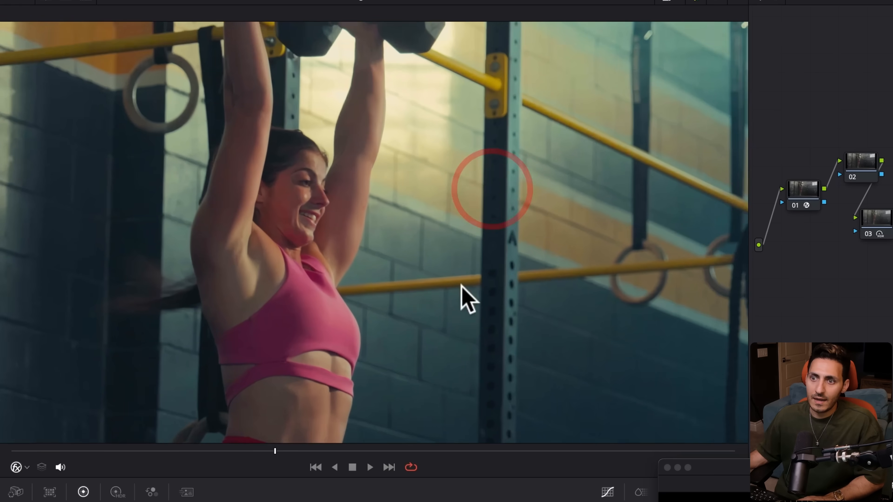
pyautogui.moveTo(468, 299); pyautogui.dragTo(532, 209)
pyautogui.scroll(2, 443, 176)
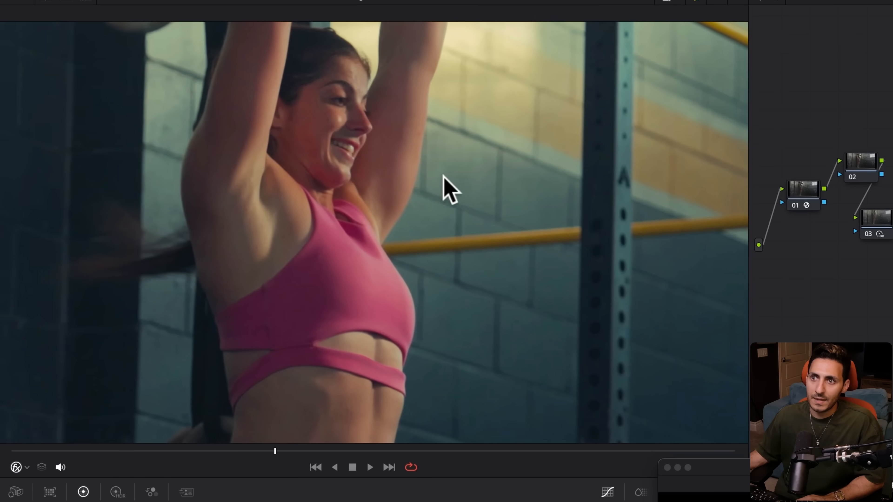
pyautogui.moveTo(443, 175); pyautogui.dragTo(400, 225)
pyautogui.hotkey('shift', 'z')
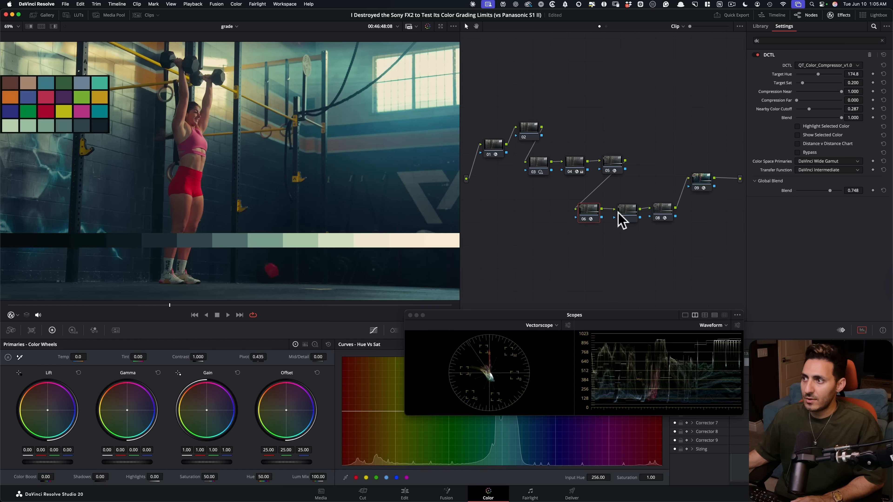
# Add a DCTL to node 07 and load QT_Film_Density_v1.1 with Red Density 0.754 and Red Falloff 0.769.
pyautogui.click(625, 211)
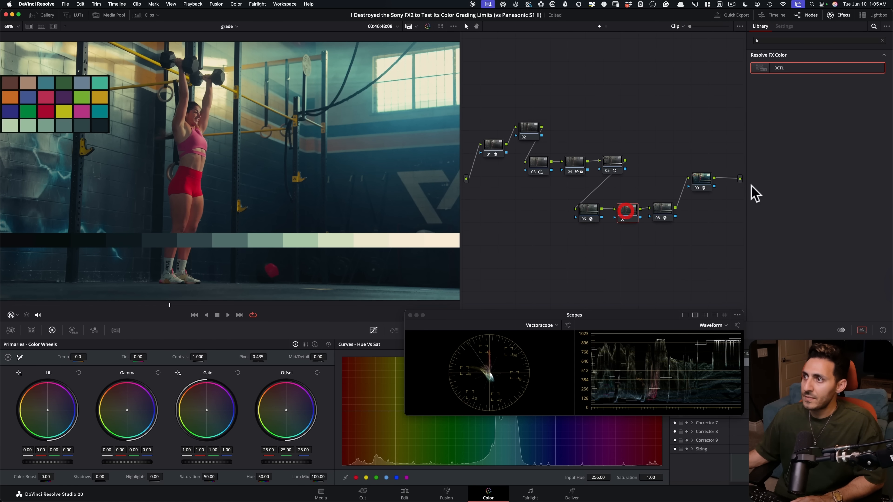
pyautogui.moveTo(780, 68); pyautogui.dragTo(627, 213)
pyautogui.click(793, 59)
pyautogui.click(805, 123)
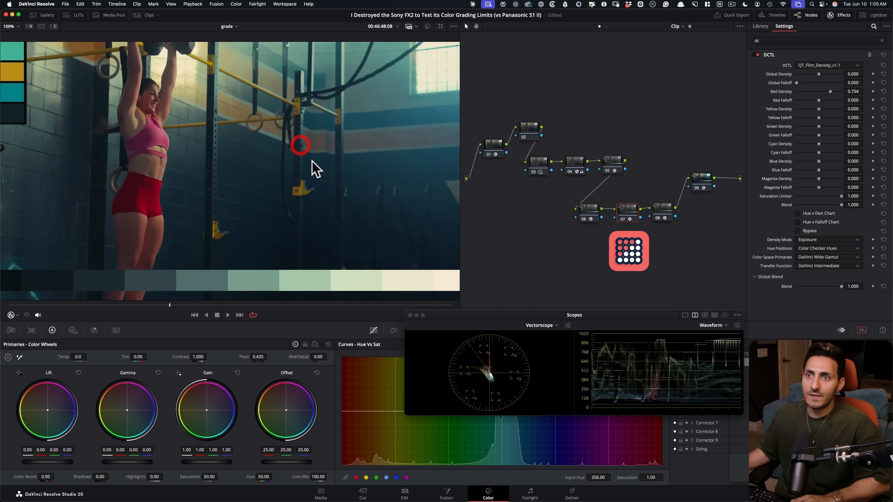
pyautogui.scroll(5, 315, 169)
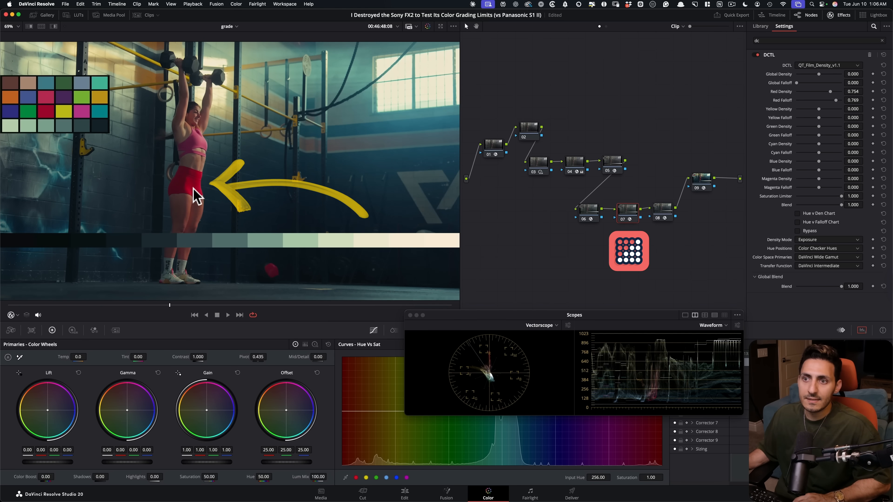
# Examine the athlete's red shorts and the color chart's red patches up close with node 07's film density applied.
pyautogui.moveTo(169, 180); pyautogui.dragTo(336, 225)
pyautogui.scroll(5, 339, 221)
pyautogui.moveTo(139, 147); pyautogui.dragTo(349, 253)
pyautogui.scroll(3, 261, 201)
pyautogui.scroll(1, 198, 198)
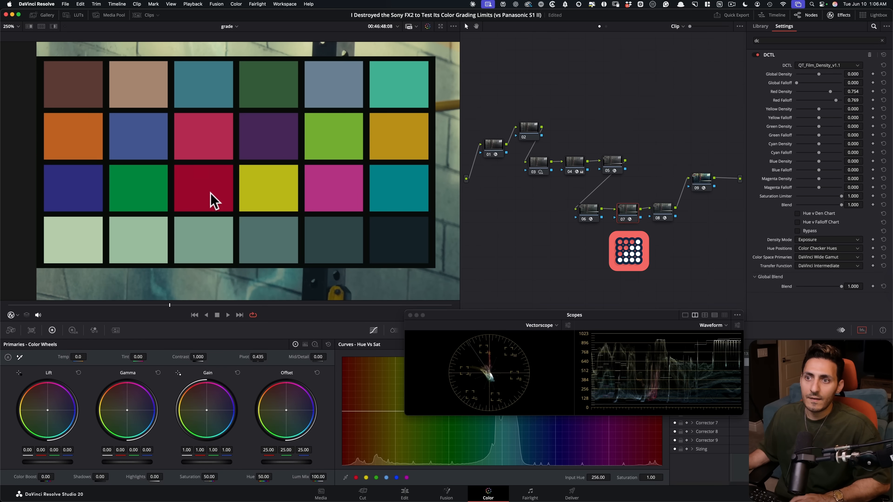
# Compare the full frame with nodes 06, 07 and 08 bypassed together and restored.
pyautogui.hotkey('shift', 'z')
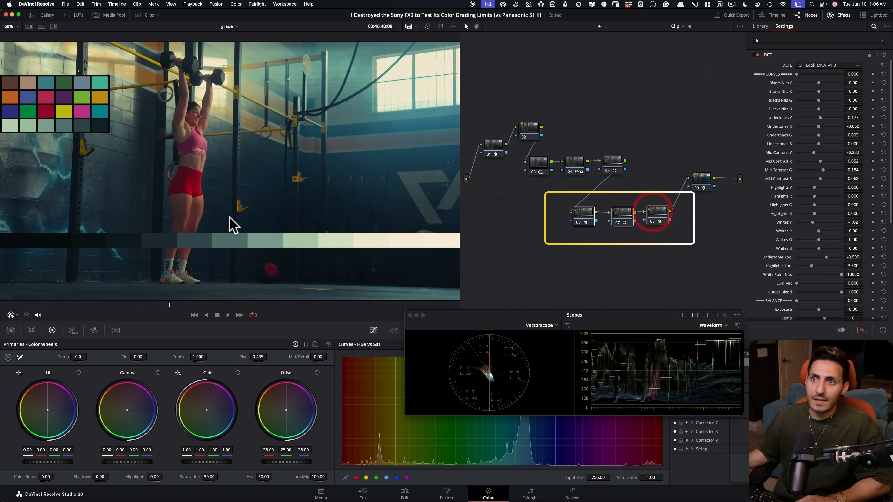
pyautogui.press('super+d')
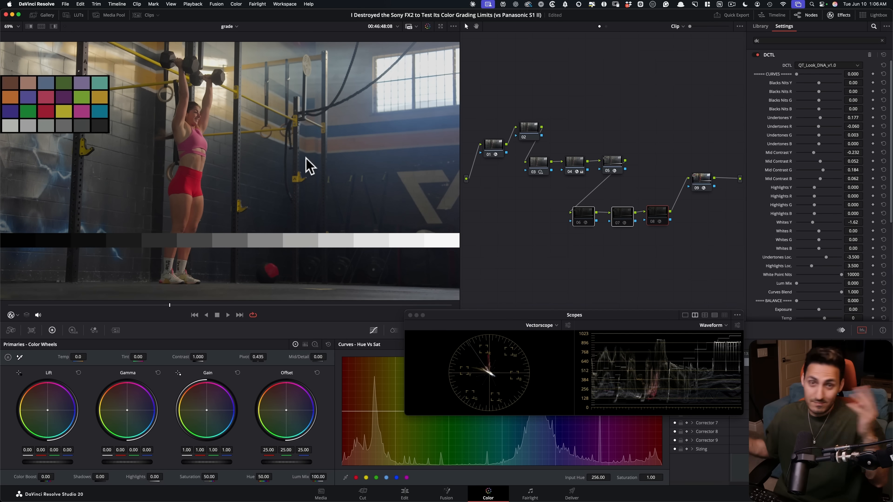
pyautogui.press('super+d')
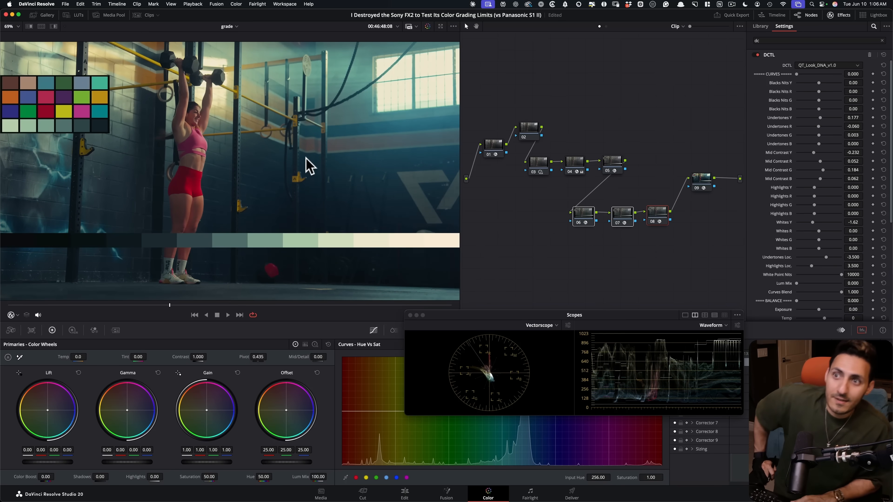
# Insert a new serial node 05 directly ahead of the chart node.
pyautogui.click(617, 166)
pyautogui.moveTo(608, 172); pyautogui.dragTo(613, 173)
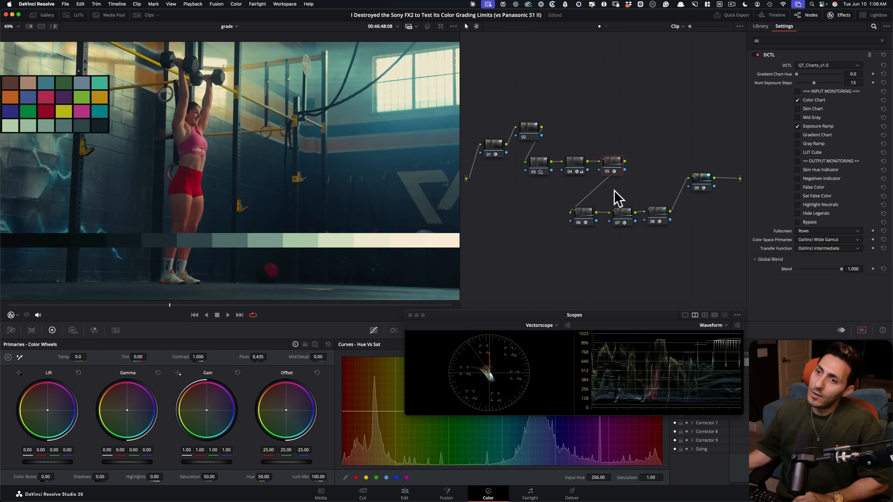
pyautogui.hotkey('alt', 's')
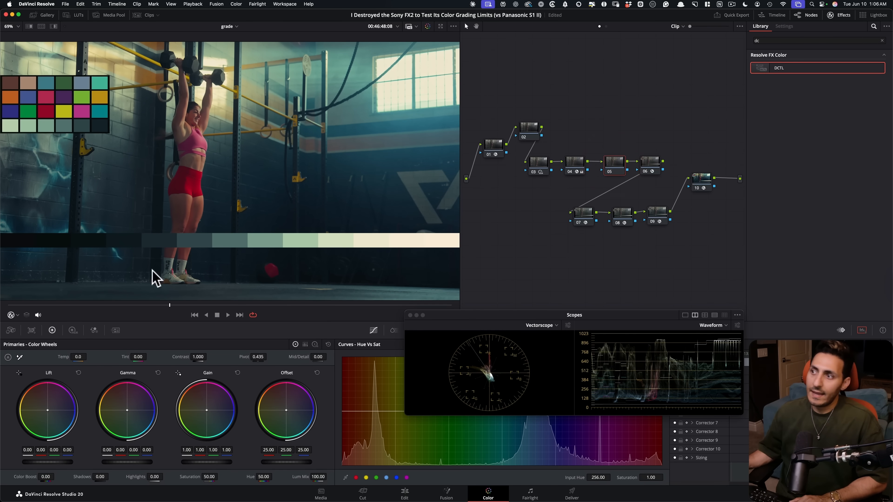
# Move the Scopes window off the curves and lower the leg skin's Hue Vs Sat saturation to 0.93 at input hue 271.94 on node 05.
pyautogui.scroll(5, 179, 244)
pyautogui.scroll(4, 239, 264)
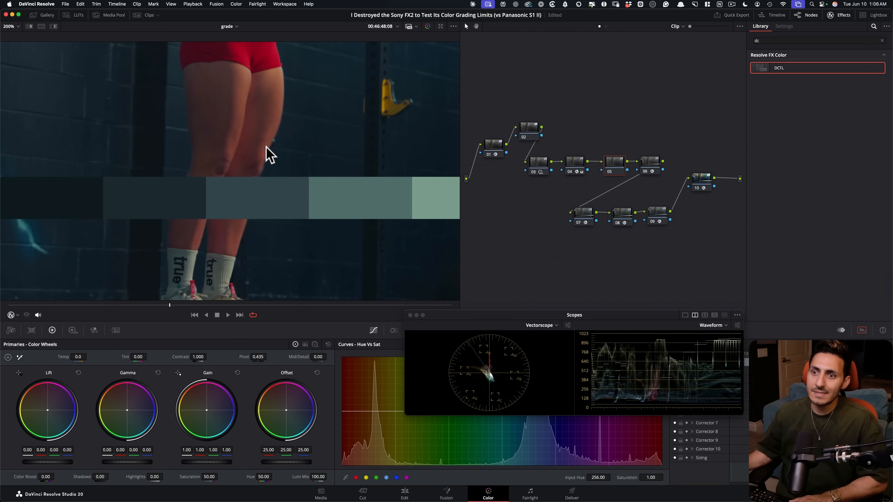
pyautogui.scroll(-8, 313, 245)
pyautogui.moveTo(493, 326); pyautogui.dragTo(598, 265)
pyautogui.moveTo(556, 245); pyautogui.dragTo(524, 205)
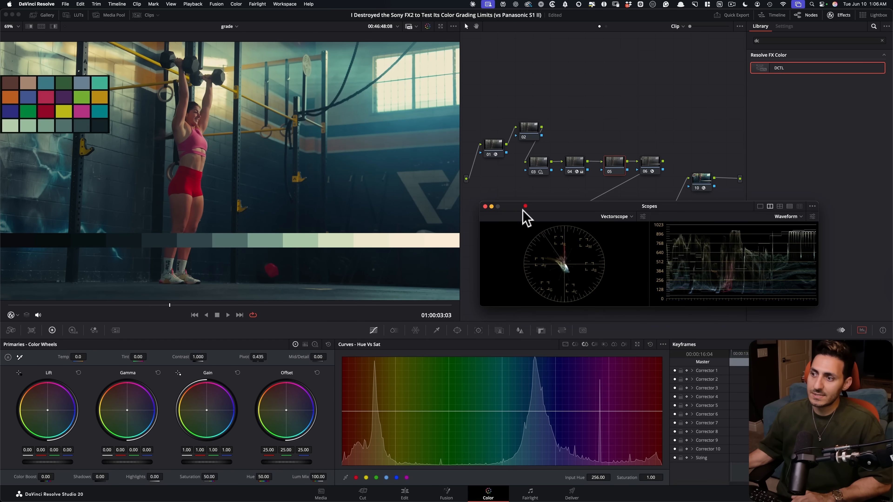
pyautogui.click(584, 344)
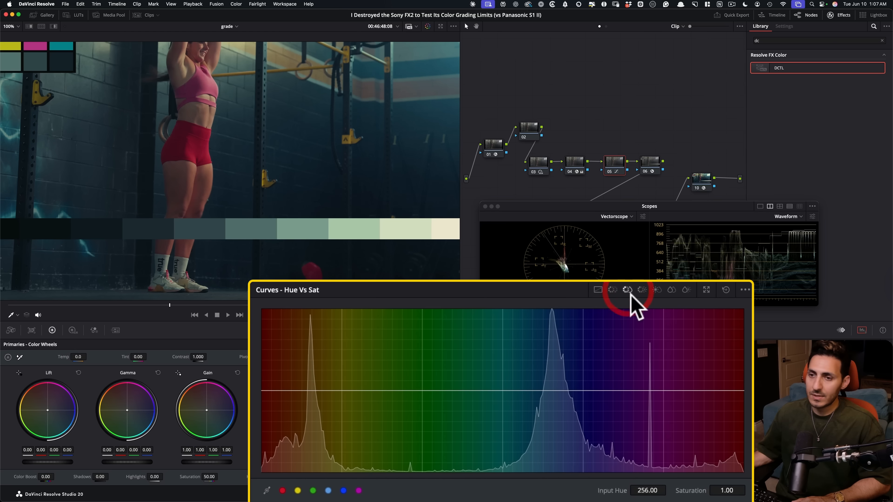
pyautogui.click(181, 187)
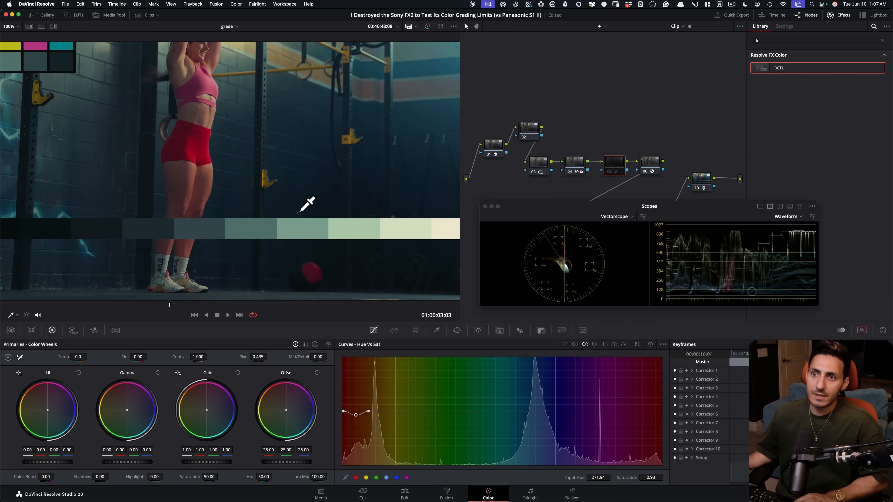
pyautogui.scroll(-3, 294, 208)
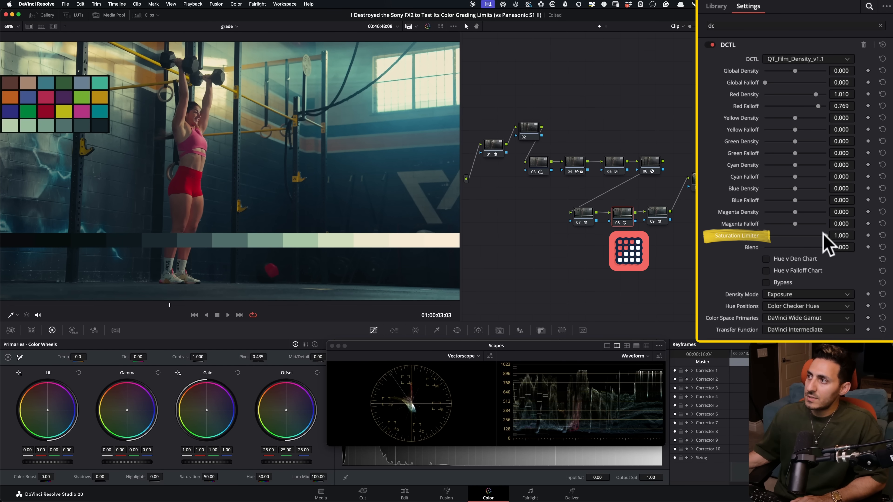
# Set node 08's film density Saturation Limiter to 0.690 and compare the result with the node bypassed.
pyautogui.moveTo(825, 235); pyautogui.dragTo(804, 233)
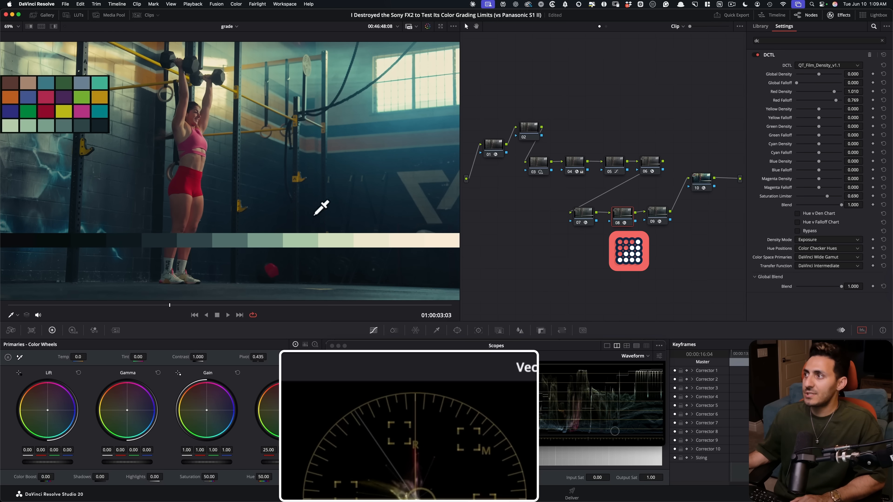
pyautogui.press('super+d')
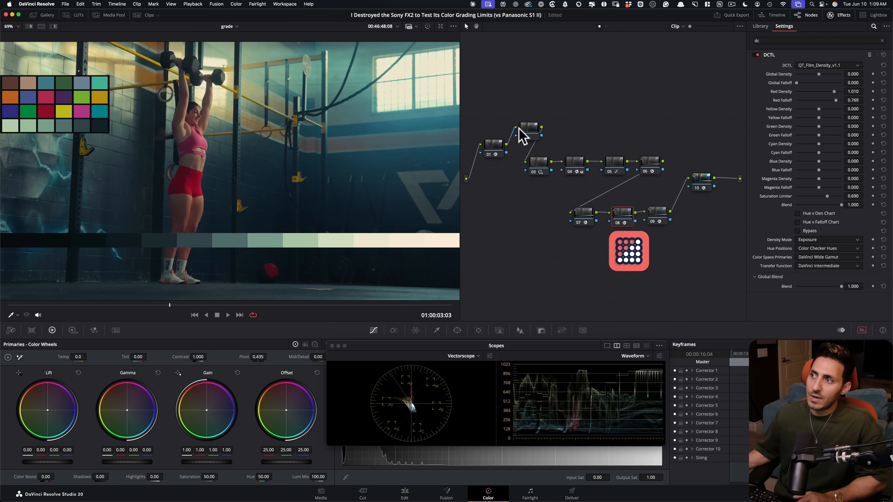
# Add the Video Village Scatter effect to node 02 and set its source to DaVinci Intermediate.
pyautogui.click(530, 130)
pyautogui.write('sca')
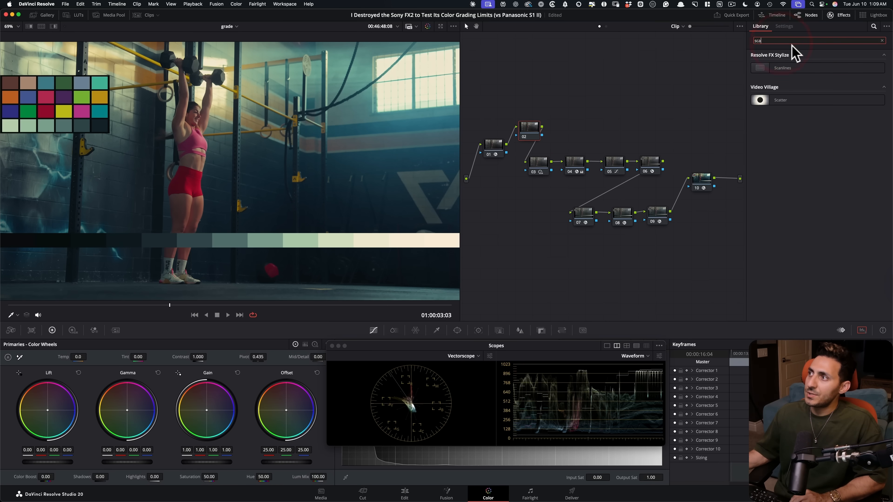
pyautogui.moveTo(776, 95); pyautogui.dragTo(531, 126)
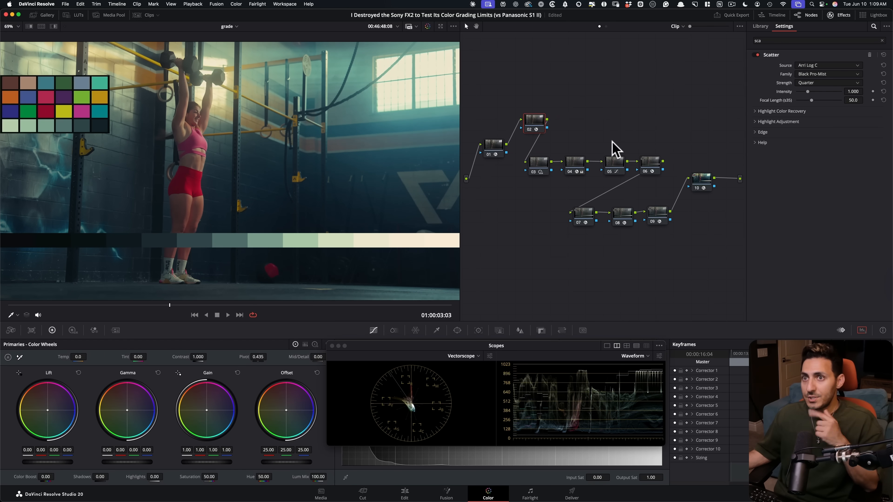
pyautogui.click(836, 65)
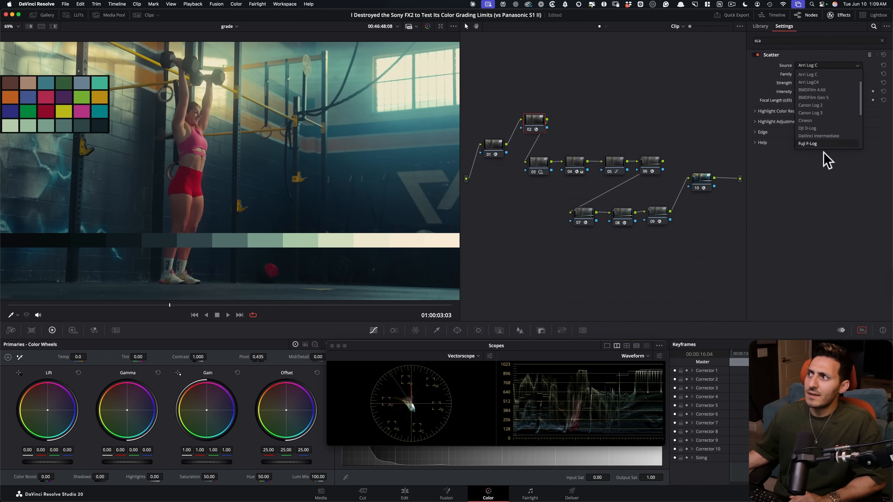
pyautogui.click(831, 122)
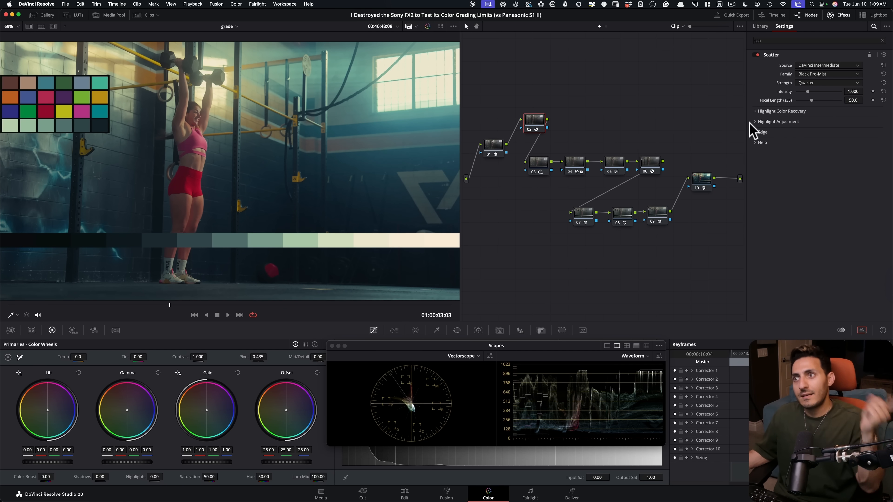
# Set node 02's Scatter family to Glimmer Glass and enable Highlight Color Recovery and Highlight Adjustment.
pyautogui.click(832, 73)
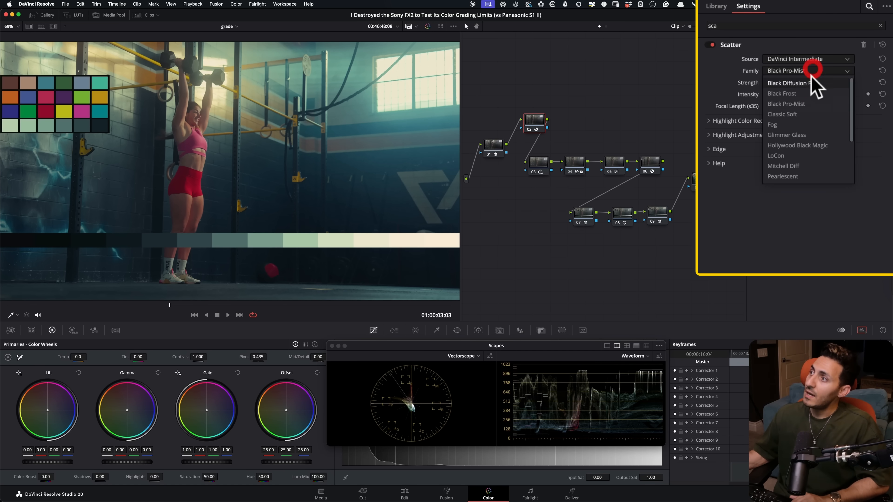
pyautogui.click(795, 136)
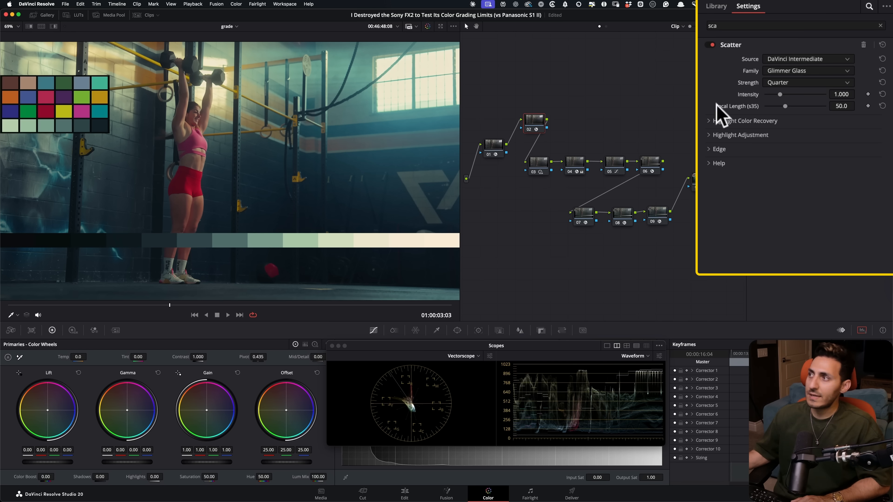
pyautogui.click(742, 121)
pyautogui.click(767, 133)
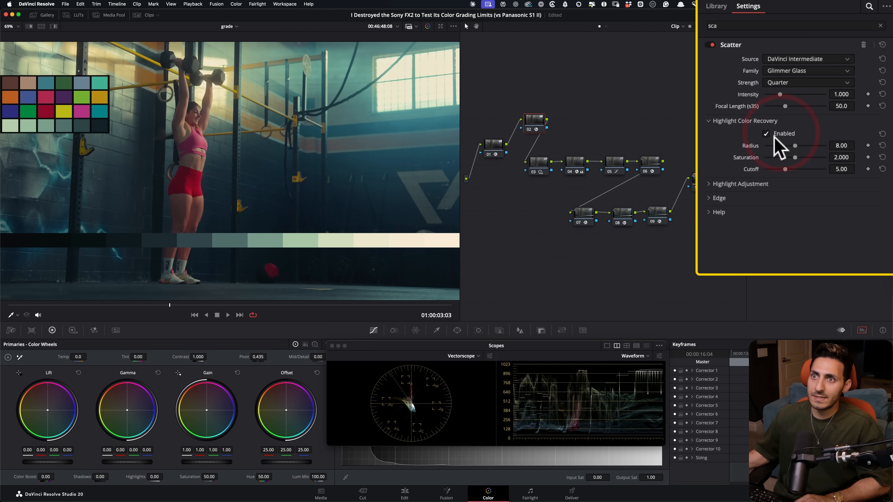
pyautogui.click(741, 184)
pyautogui.click(765, 197)
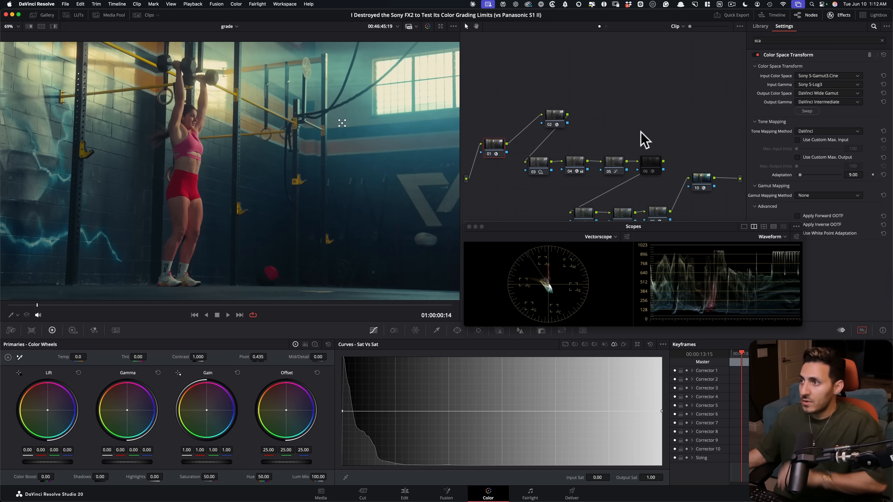
# Move the Scopes window clear of the settings and raise Temp slightly in the Balance section of node 09's Look DNA.
pyautogui.click(648, 123)
pyautogui.click(655, 211)
pyautogui.scroll(-5, 770, 211)
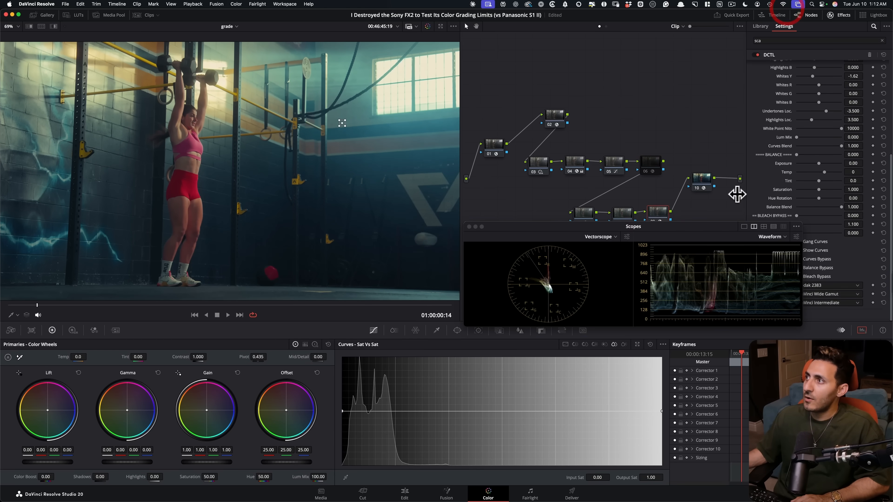
pyautogui.moveTo(684, 235); pyautogui.dragTo(562, 320)
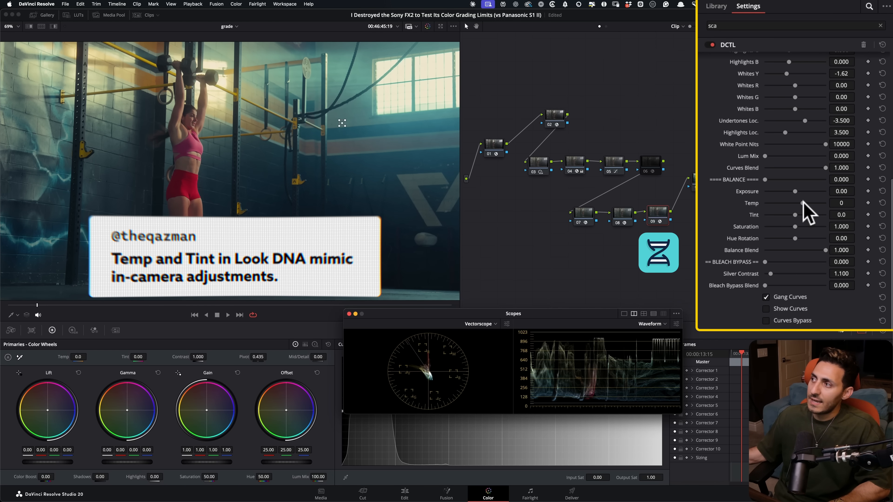
pyautogui.moveTo(803, 203); pyautogui.dragTo(807, 202)
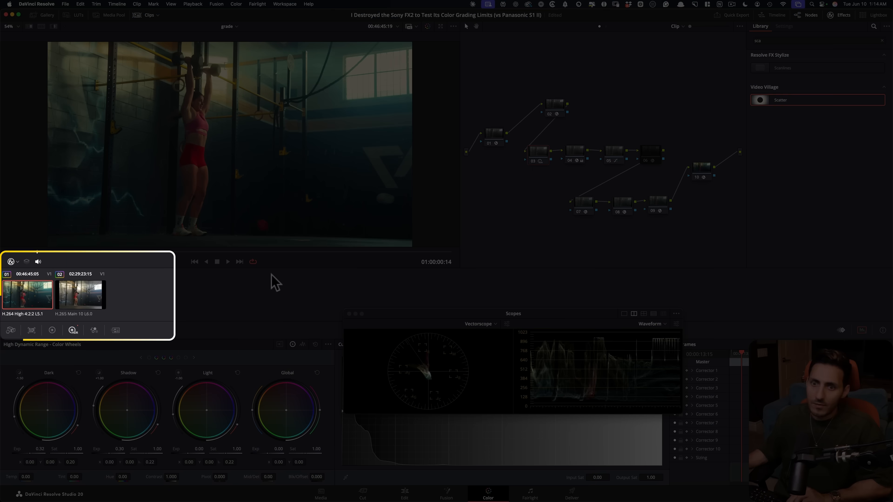
# Copy clip 01's complete grade onto clip 02.
pyautogui.click(82, 301)
pyautogui.middleClick(37, 303)
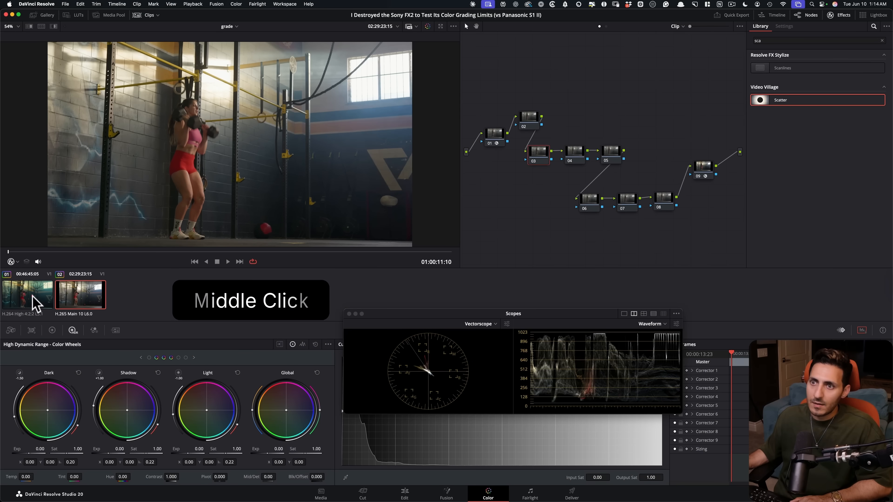
pyautogui.click(39, 16)
pyautogui.click(41, 16)
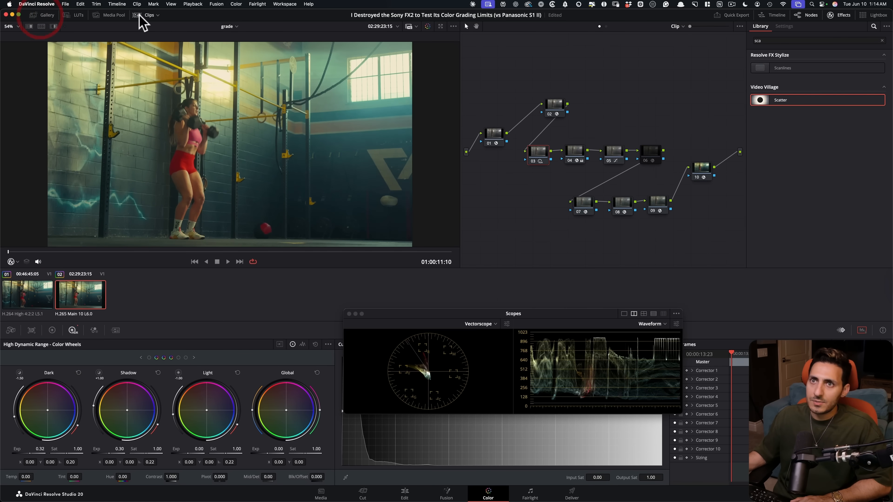
# Change the Input Color Space and Input Gamma of clip 02's node 01 Color Space Transform to match the Panasonic footage.
pyautogui.click(494, 140)
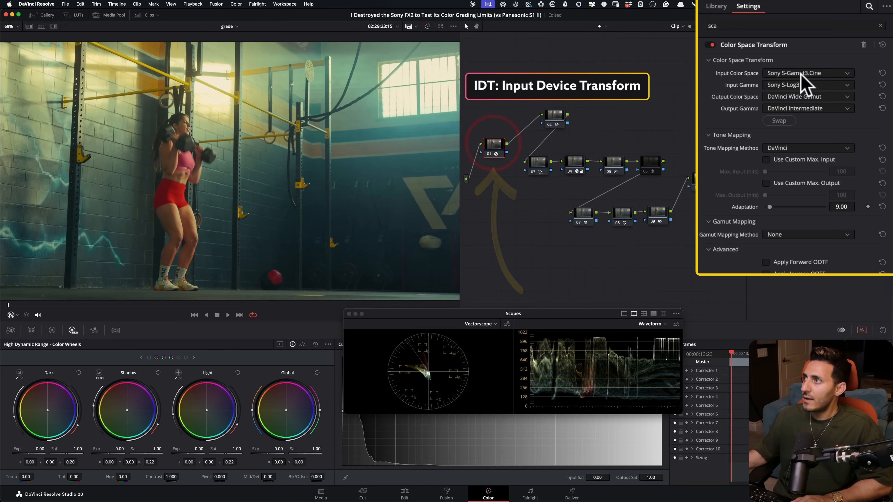
pyautogui.click(809, 73)
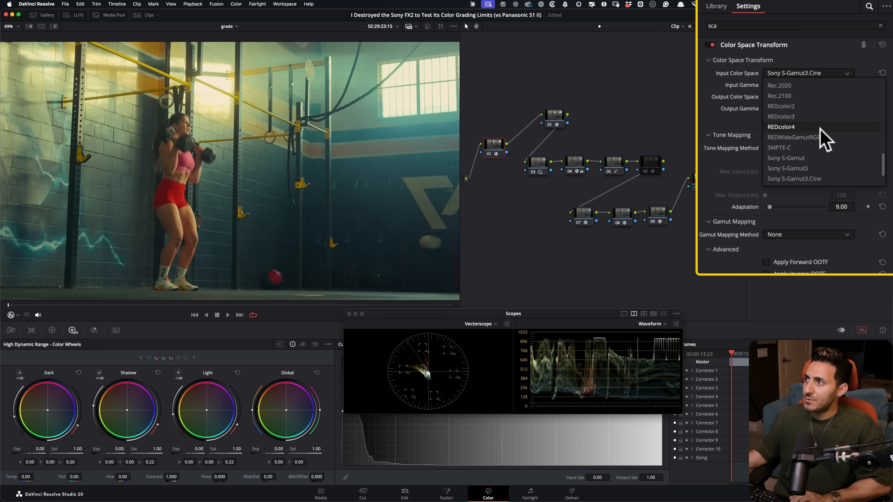
pyautogui.scroll(3, 823, 137)
pyautogui.click(823, 85)
pyautogui.click(809, 85)
pyautogui.scroll(3, 823, 106)
pyautogui.click(825, 99)
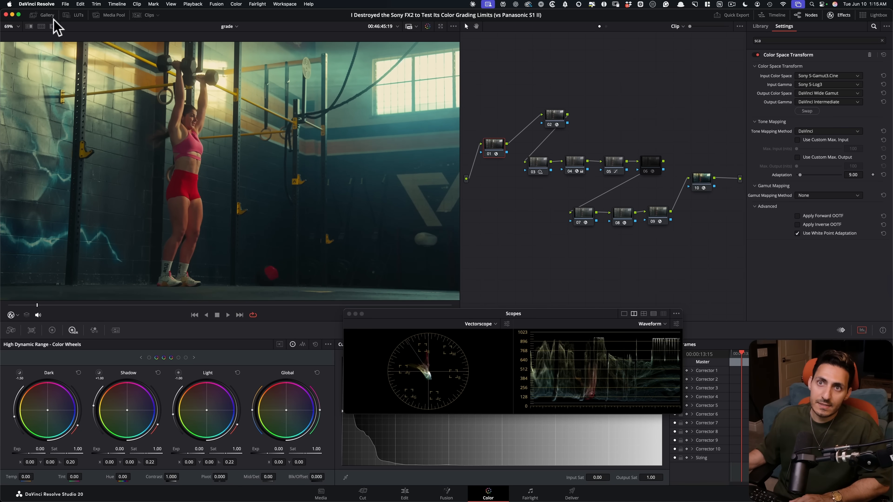
# Open the stills gallery and compare the Panasonic shot with the Sony FX2 reference still by toggling the reference wipe.
pyautogui.click(46, 14)
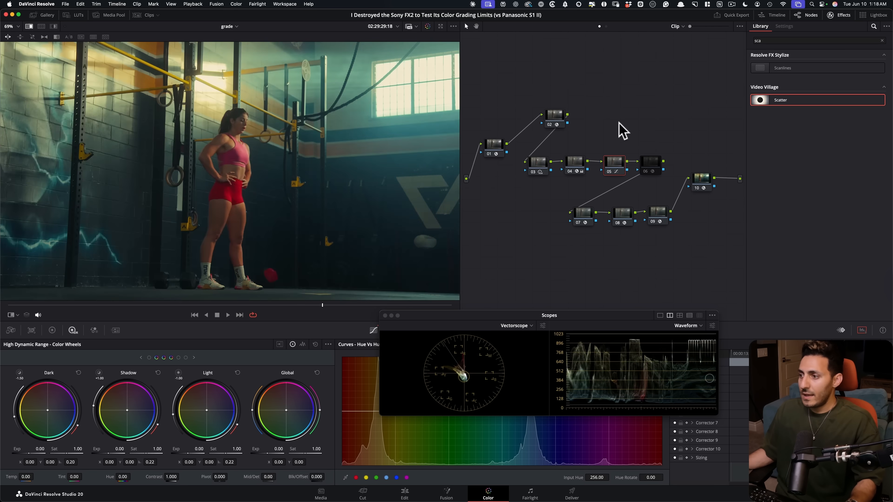
pyautogui.press('super+d')
pyautogui.press('super+d')
pyautogui.press('super+d')
pyautogui.press('super+d')
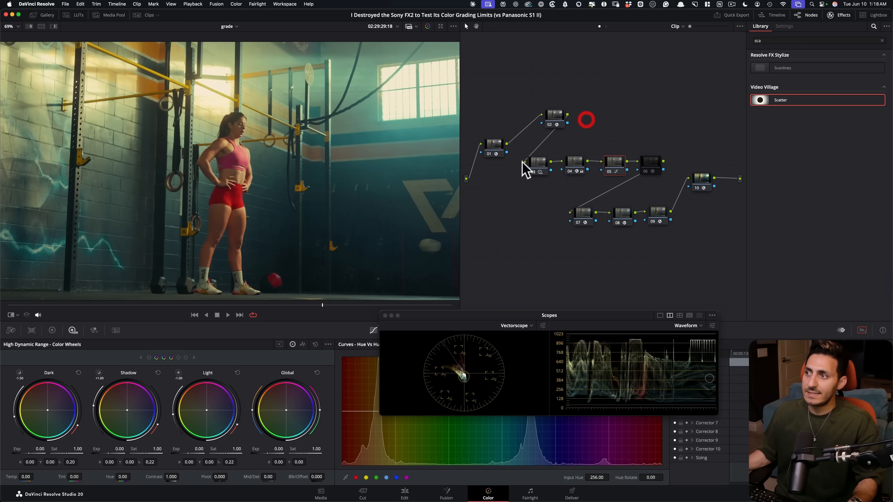
# In node 03's HDR wheels, set Dark exposure to 0.32, Shadow exposure to 0.30 and Global exposure to -0.31, checking against the Sony still.
pyautogui.click(531, 165)
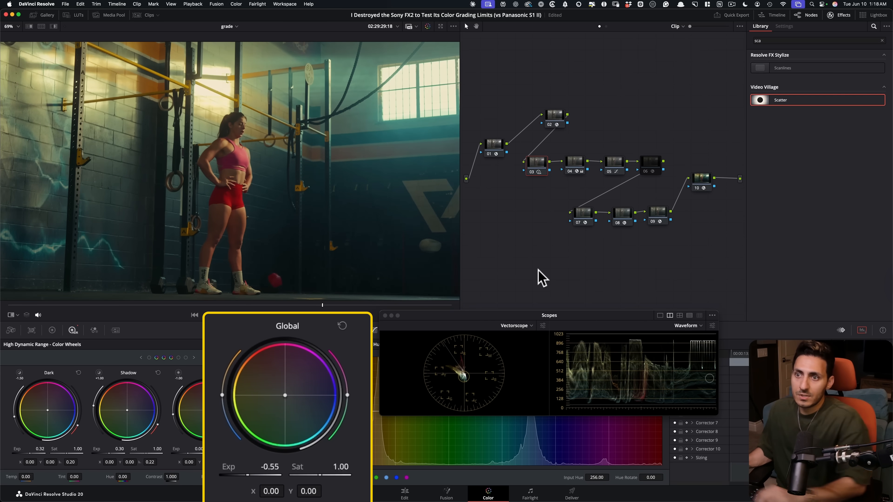
pyautogui.press('super+w')
pyautogui.press('super+w')
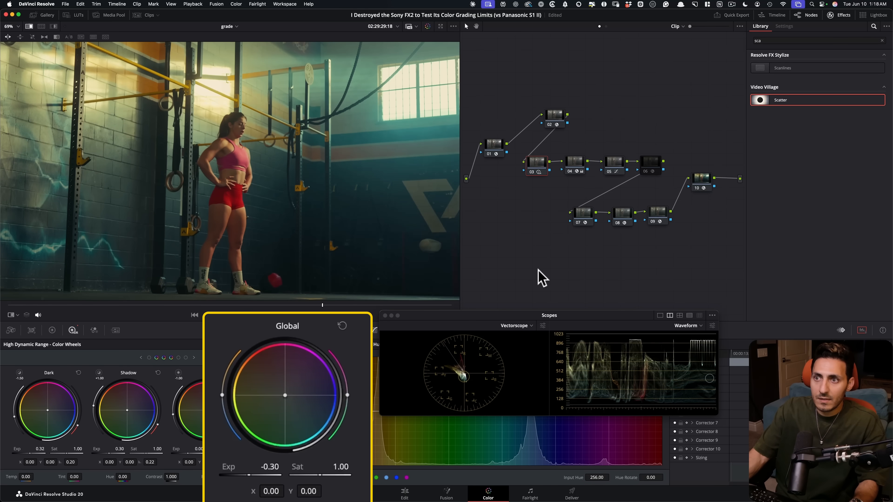
pyautogui.press('super+w')
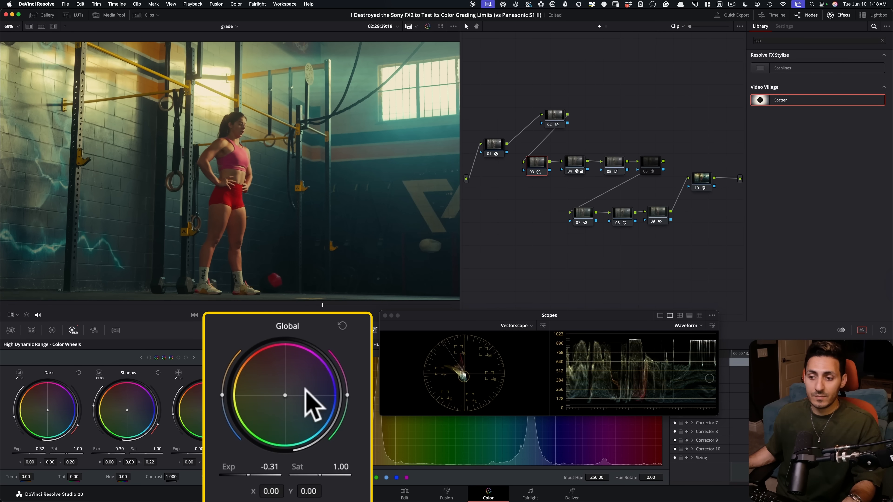
# Refine node 03's HDR Global exposure to -0.43, toggling the Sony reference wipe to match the Panasonic shot's brightness.
pyautogui.press('super+w')
pyautogui.hotkey('alt', 'w')
pyautogui.hotkey('alt', 'w')
pyautogui.hotkey('alt', 'w')
pyautogui.press('super+w')
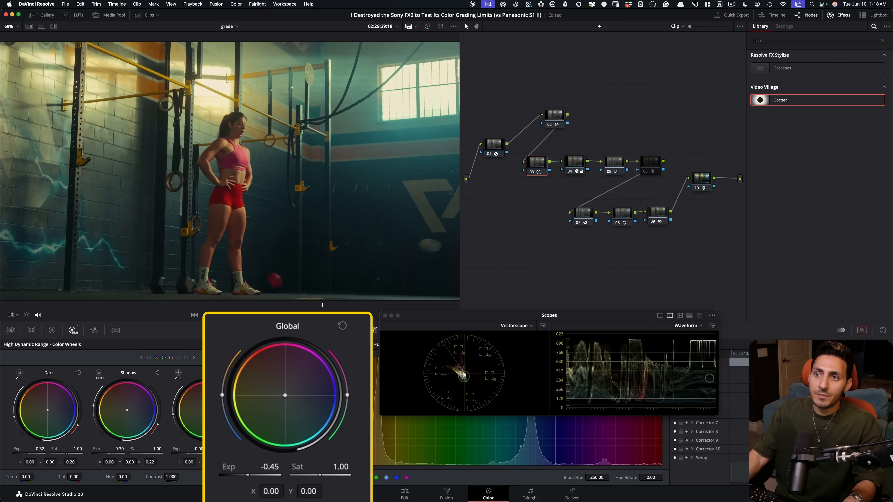
pyautogui.hotkey('alt', 'w')
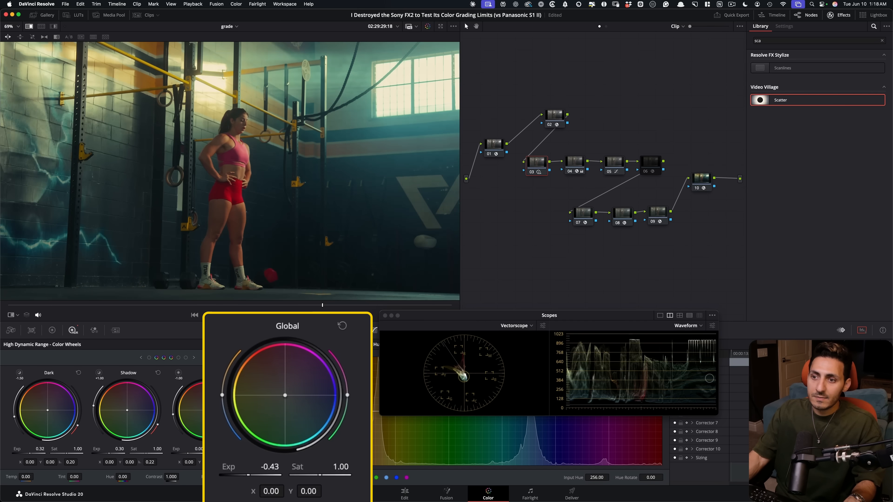
pyautogui.hotkey('alt', 'w')
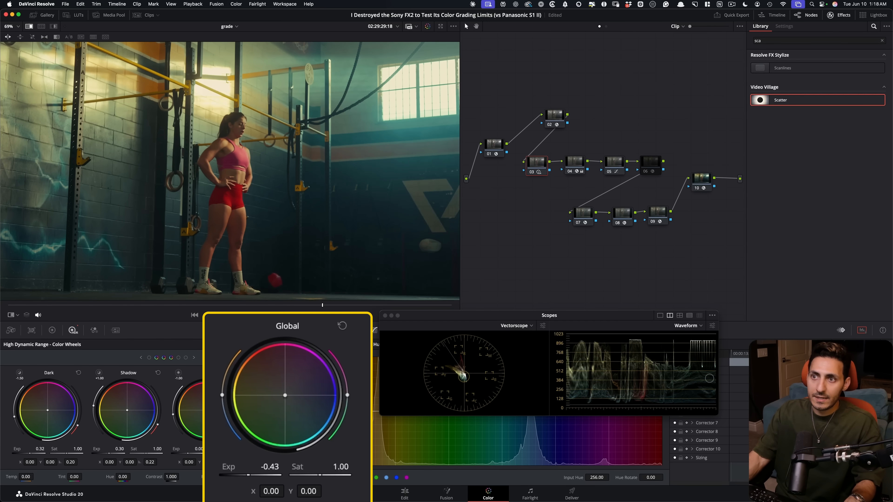
pyautogui.hotkey('alt', 'w')
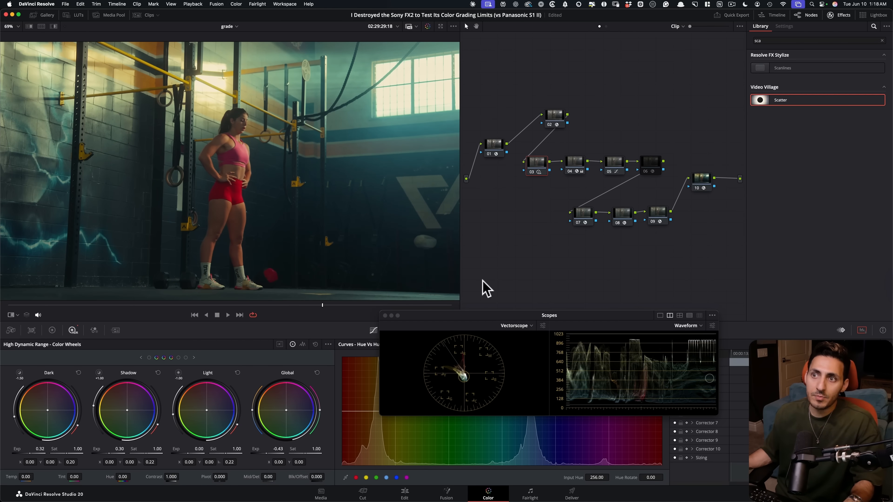
# Enlarge the viewer and alternate between the Sony FX2 reference still and the graded Panasonic S1 II shot to compare their match.
pyautogui.hotkey('alt', 'f')
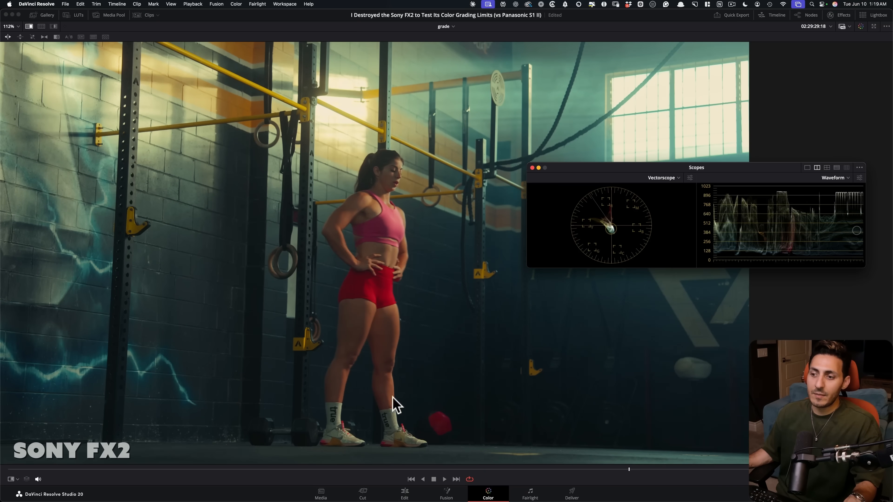
pyautogui.hotkey('alt', 'w')
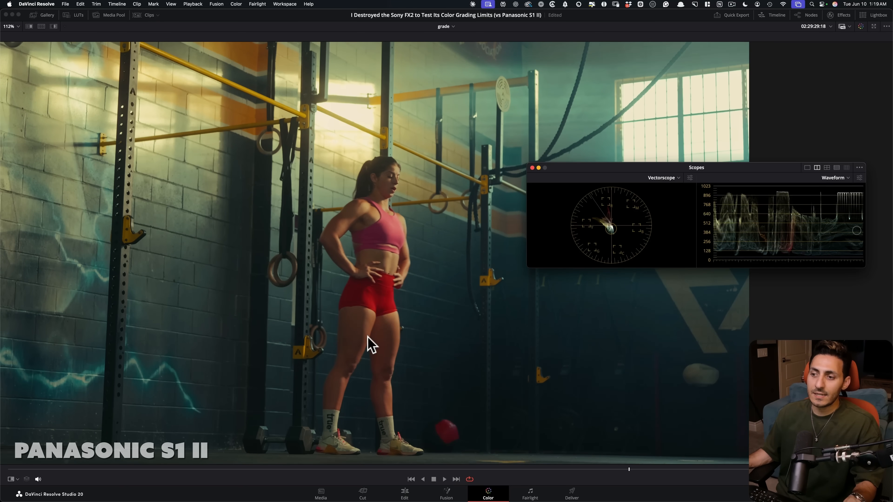
pyautogui.press('super+w')
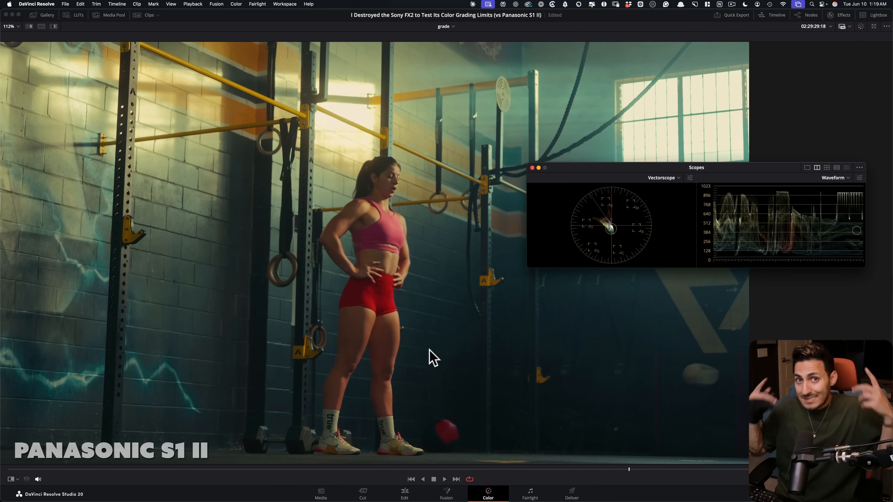
pyautogui.press('super+w')
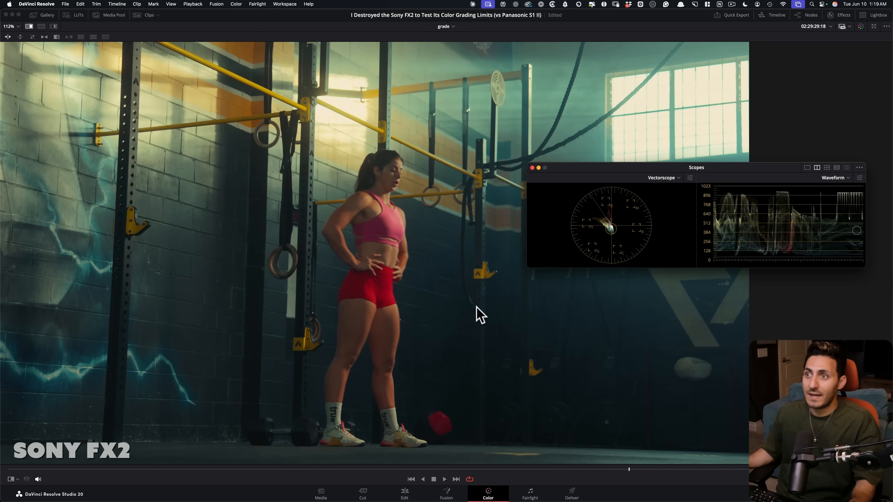
pyautogui.press('super+w')
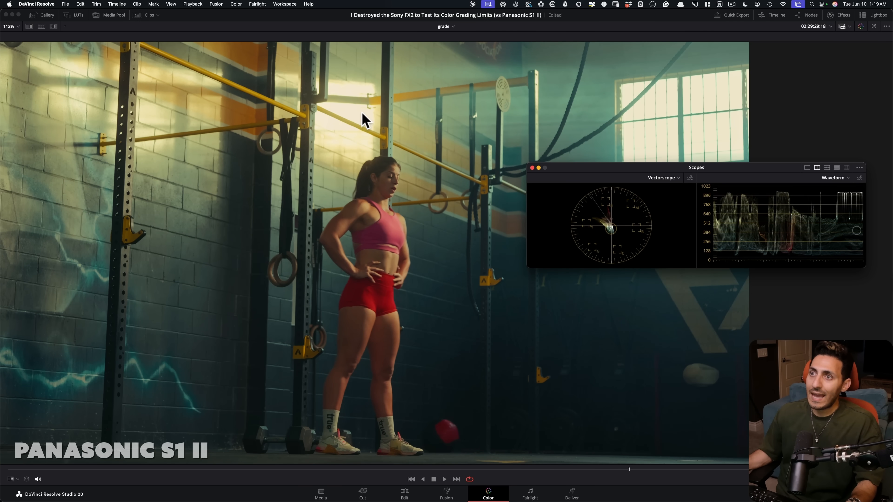
pyautogui.press('super+w')
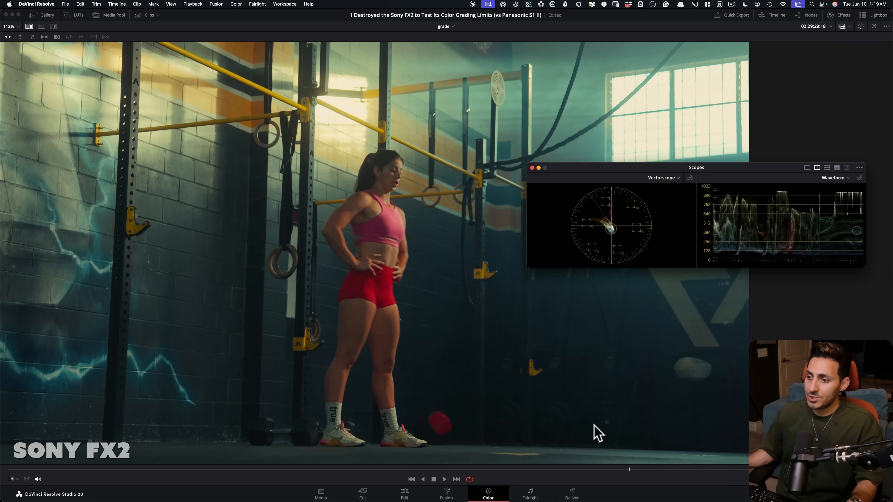
pyautogui.press('super+w')
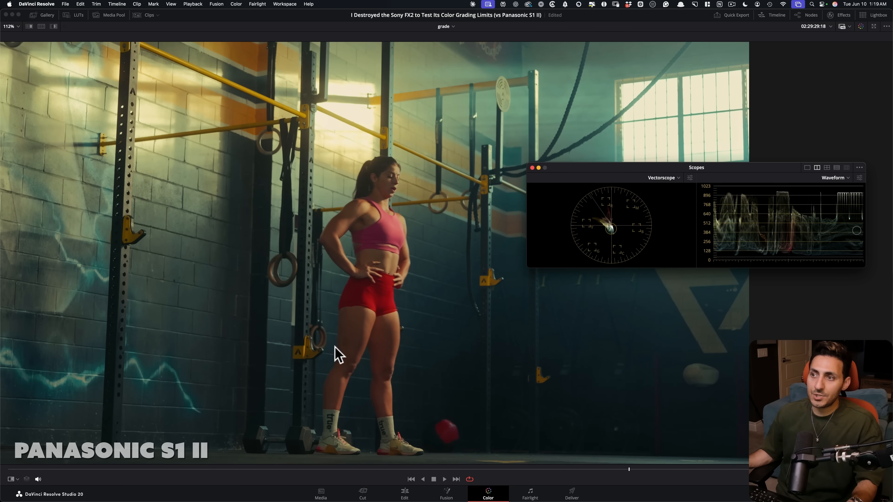
pyautogui.press('super+w')
pyautogui.press('super+w')
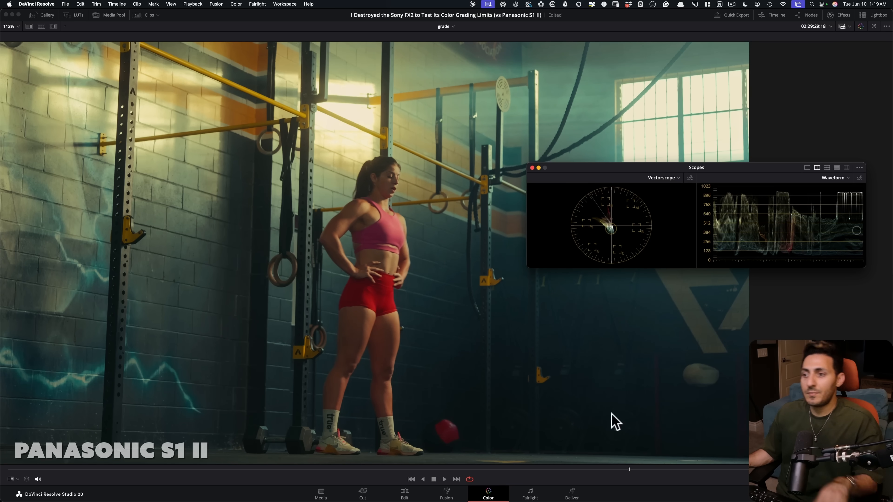